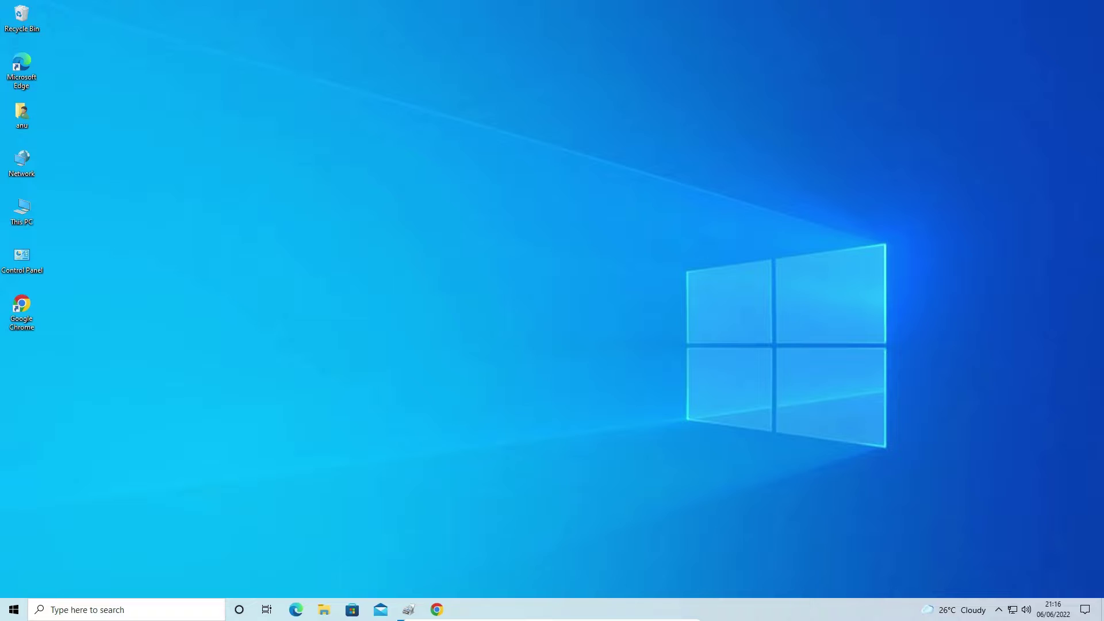
Rerun the Google search 'lide 100 scanner driver' and open Canon Europe's CanoScan LiDE 100 page in a new tab.
left_click(437, 609)
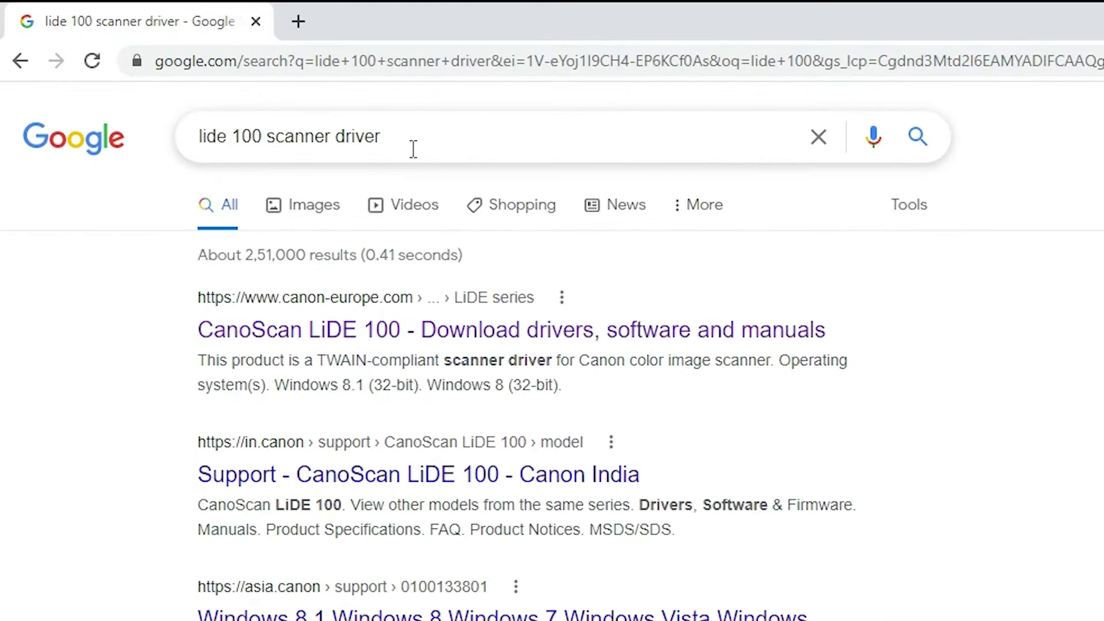
left_click_drag(214, 74, 115, 76)
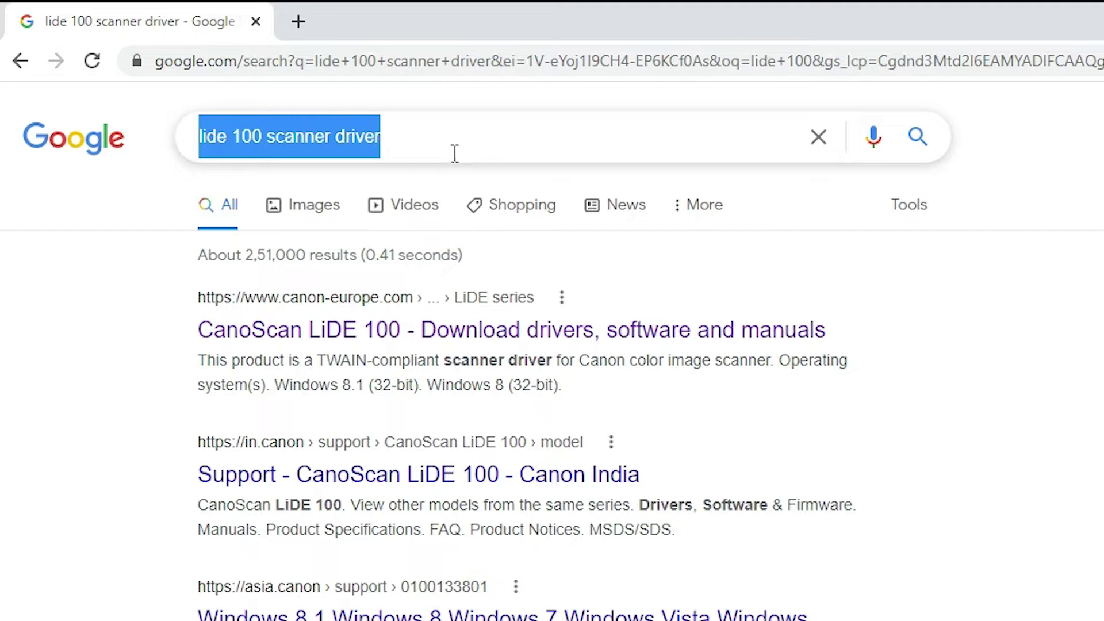
left_click_drag(371, 137, 439, 140)
left_click(543, 128)
left_click_drag(542, 127, 172, 141)
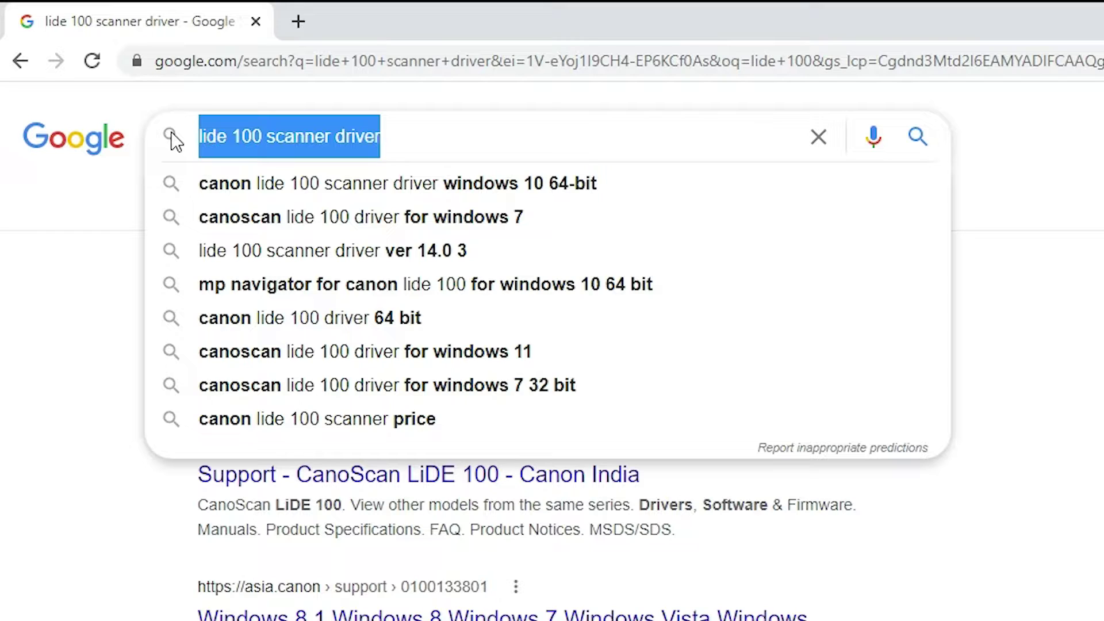
key("Return")
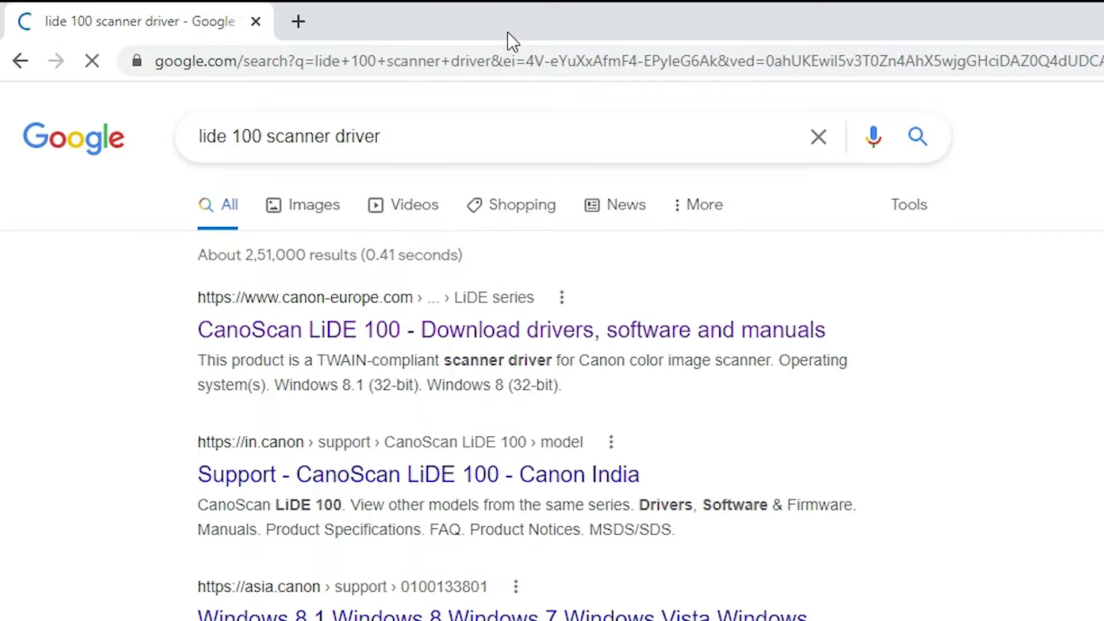
right_click(489, 340)
left_click(578, 349)
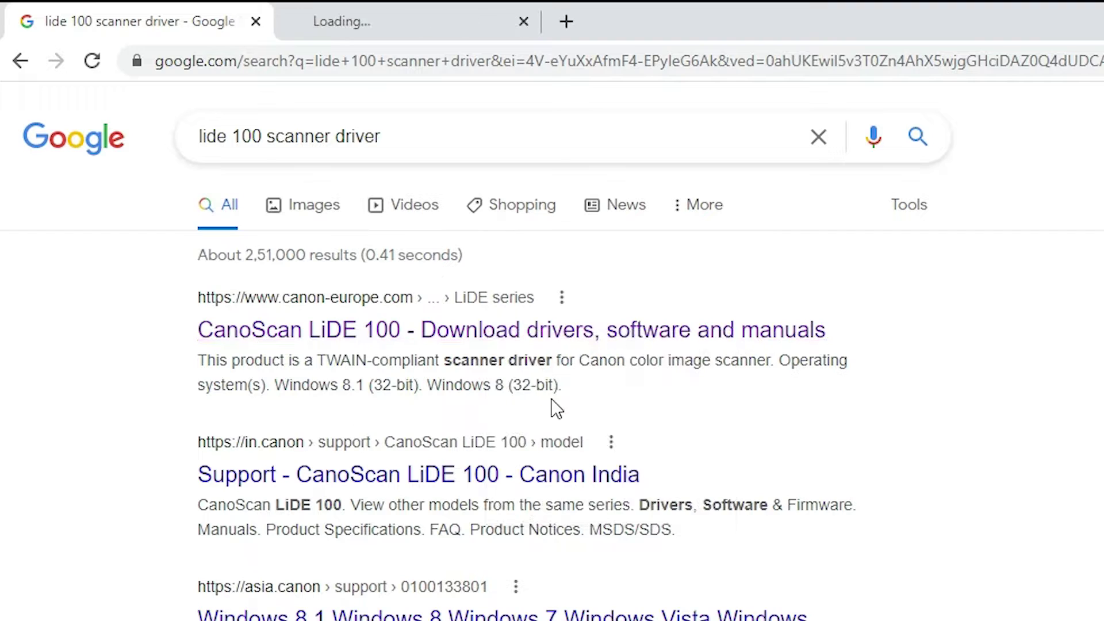
Switch to the Canon Europe tab and scroll down to the LiDE 100 Available Drivers section.
left_click(851, 19)
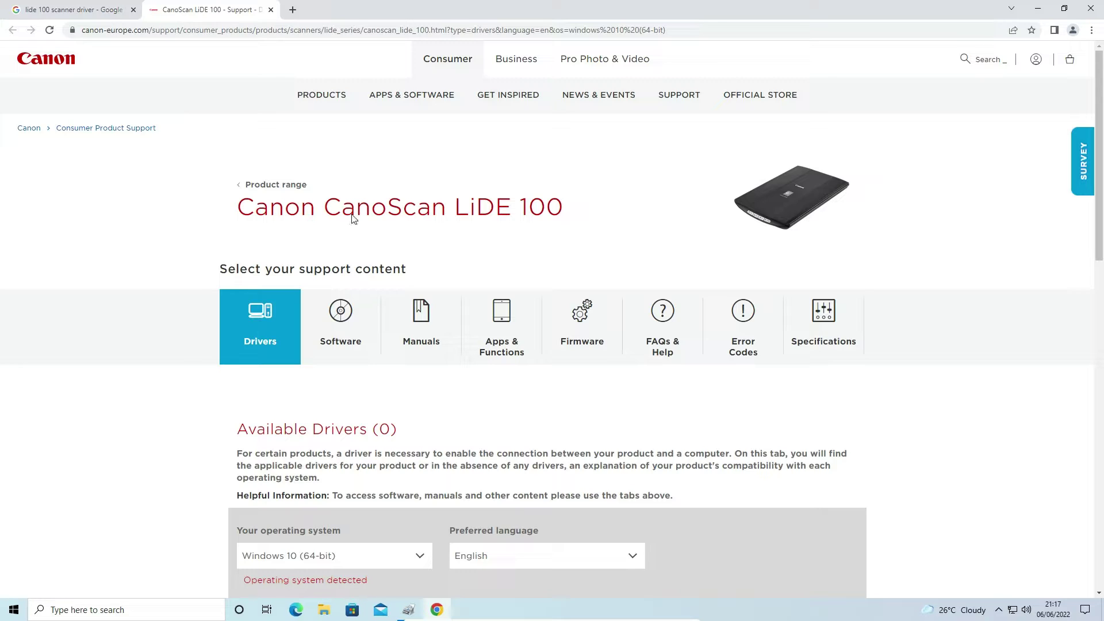
scroll(320, 407, "down", 2)
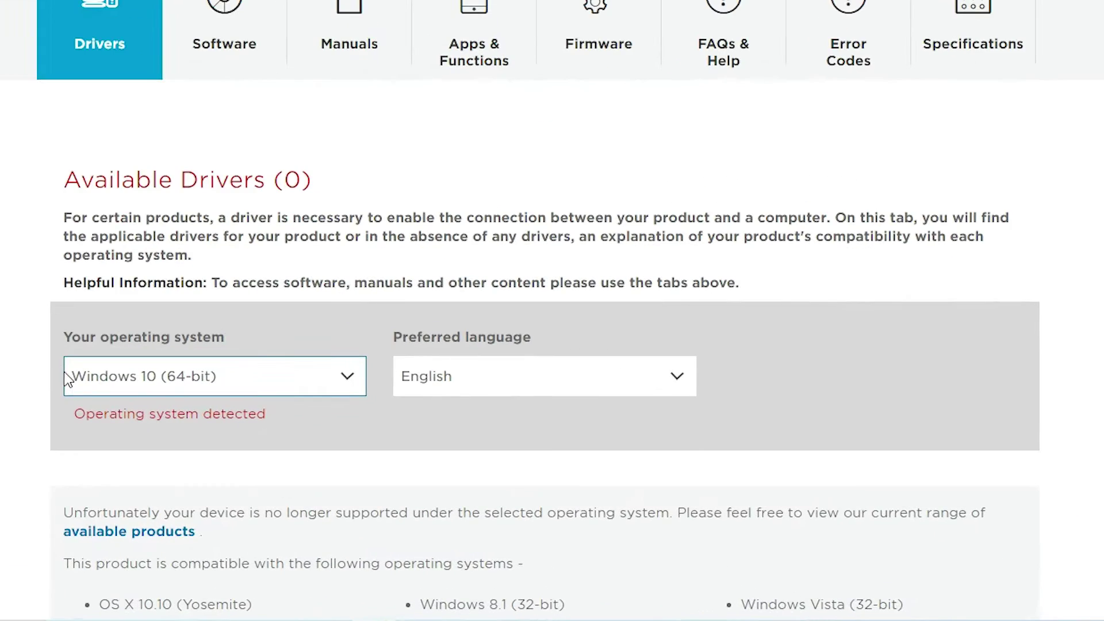
scroll(230, 439, "down", 1)
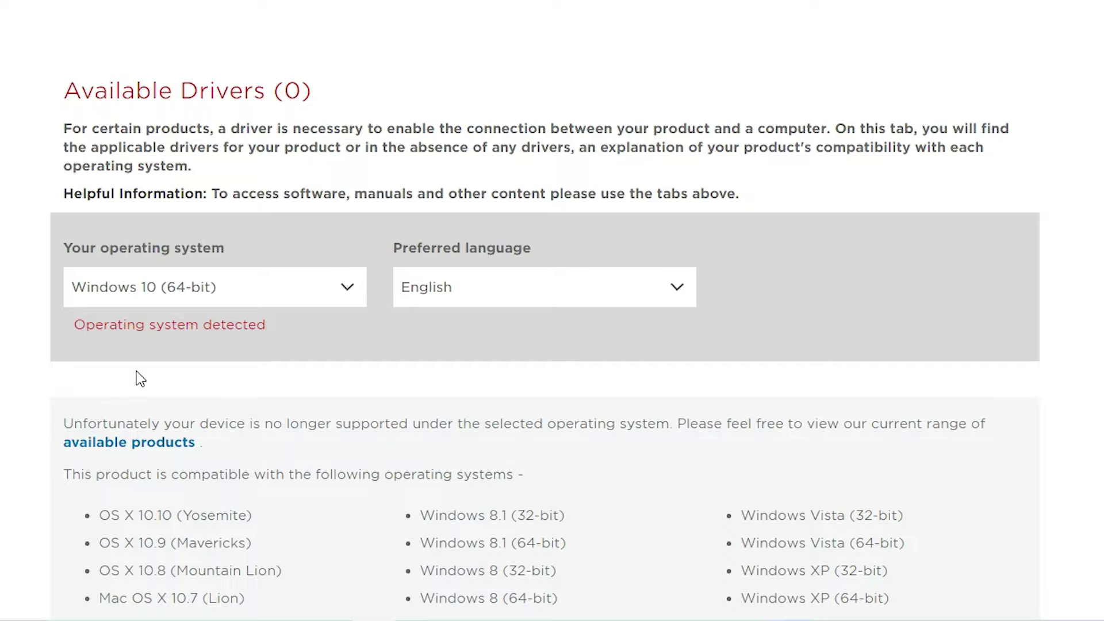
Pick Windows 7 (32-bit) as the operating system and scroll to LiDE 100 Scanner Driver Ver. 14.0.3.
left_click(183, 290)
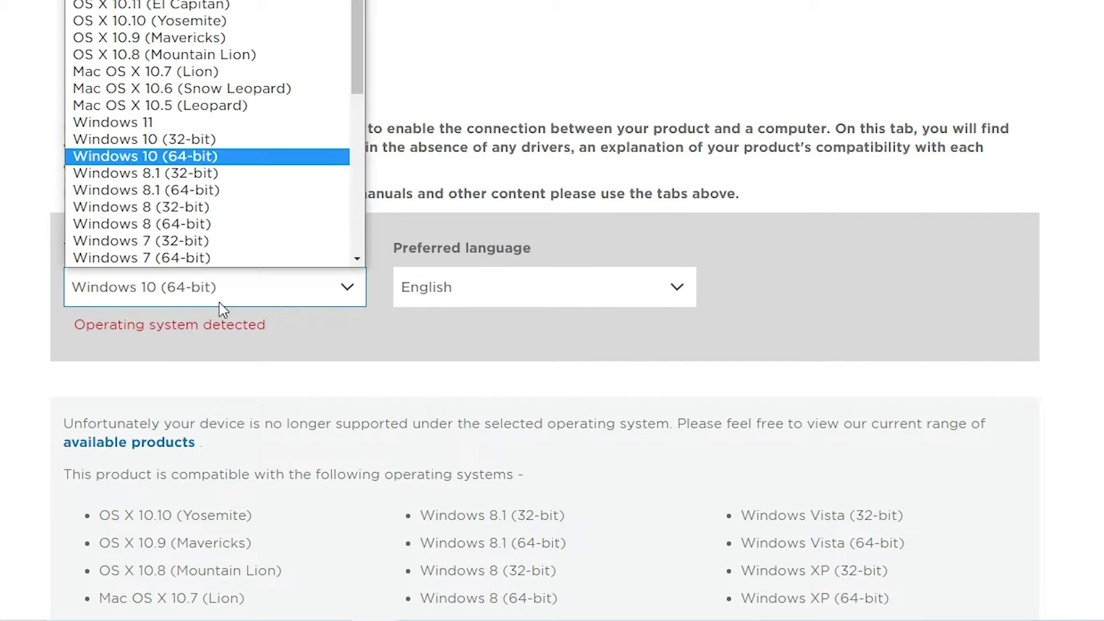
left_click(172, 245)
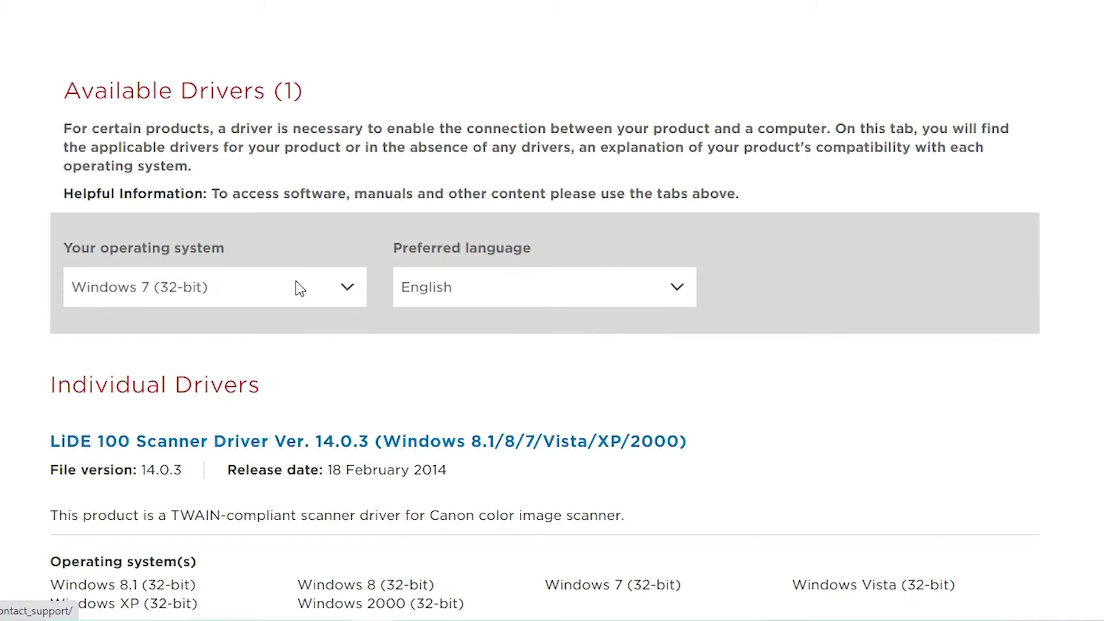
scroll(552, 345, "down", 7)
scroll(552, 345, "up", 2)
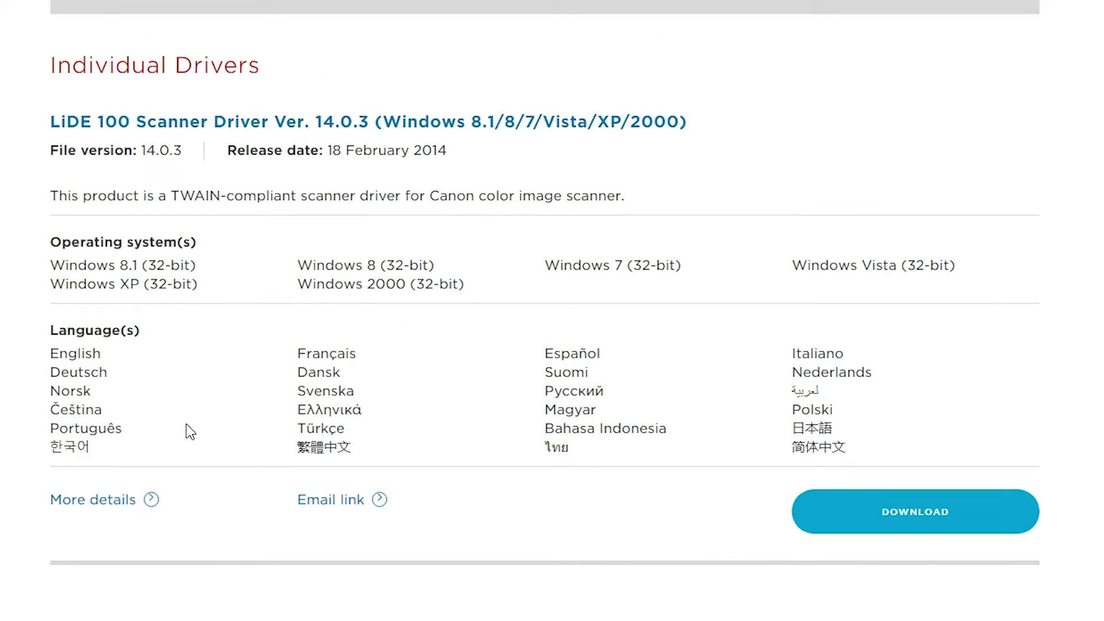
scroll(196, 432, "up", 1)
scroll(203, 432, "up", 3)
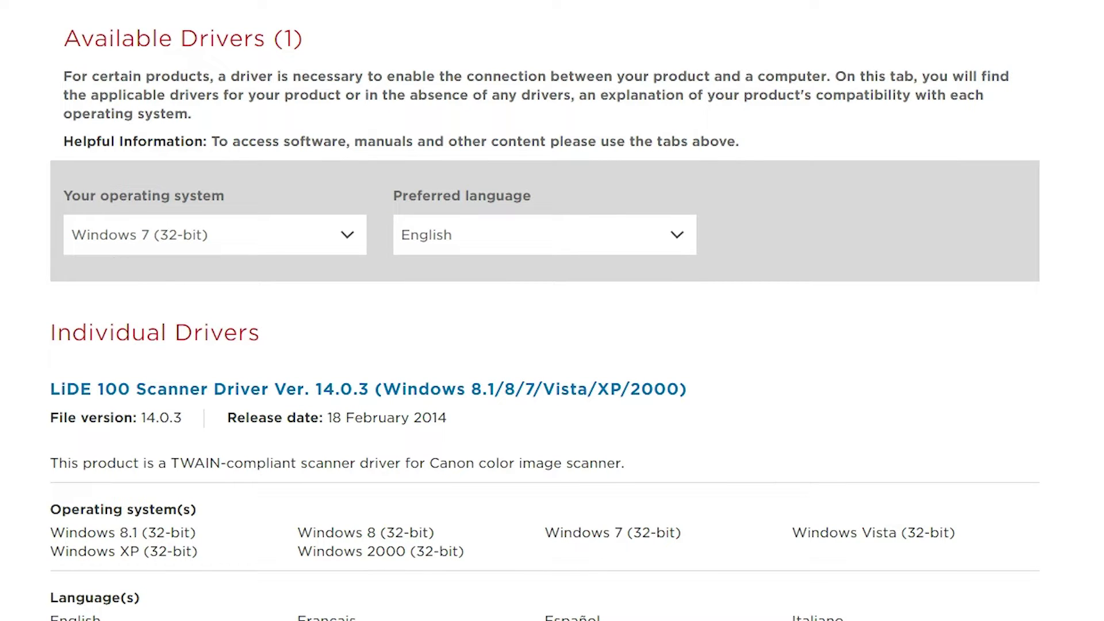
scroll(114, 258, "down", 2)
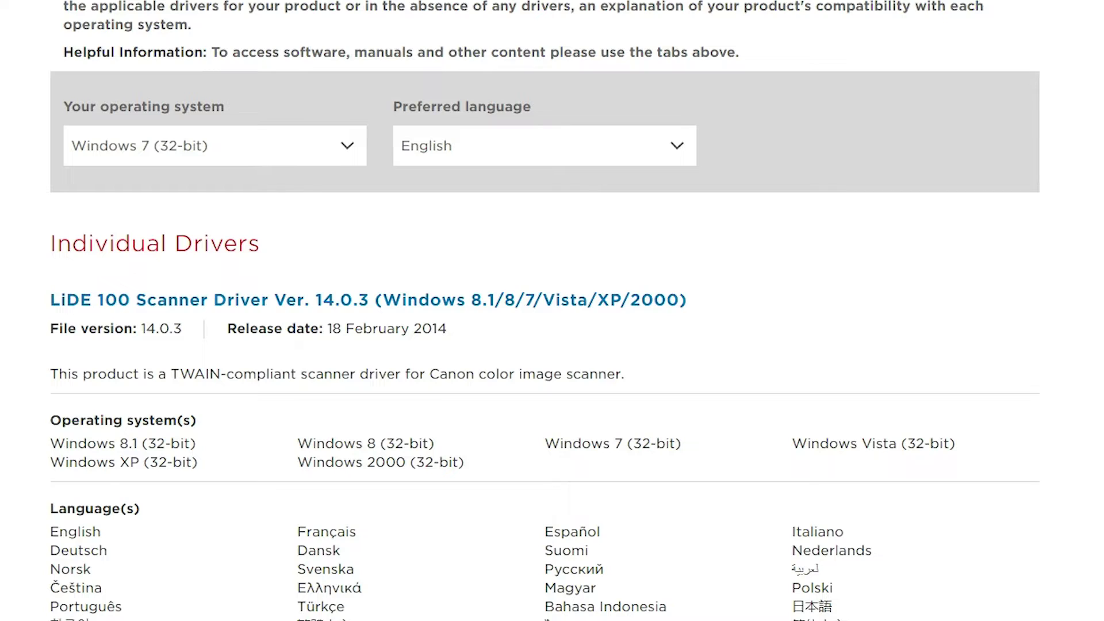
scroll(545, 311, "up", 1)
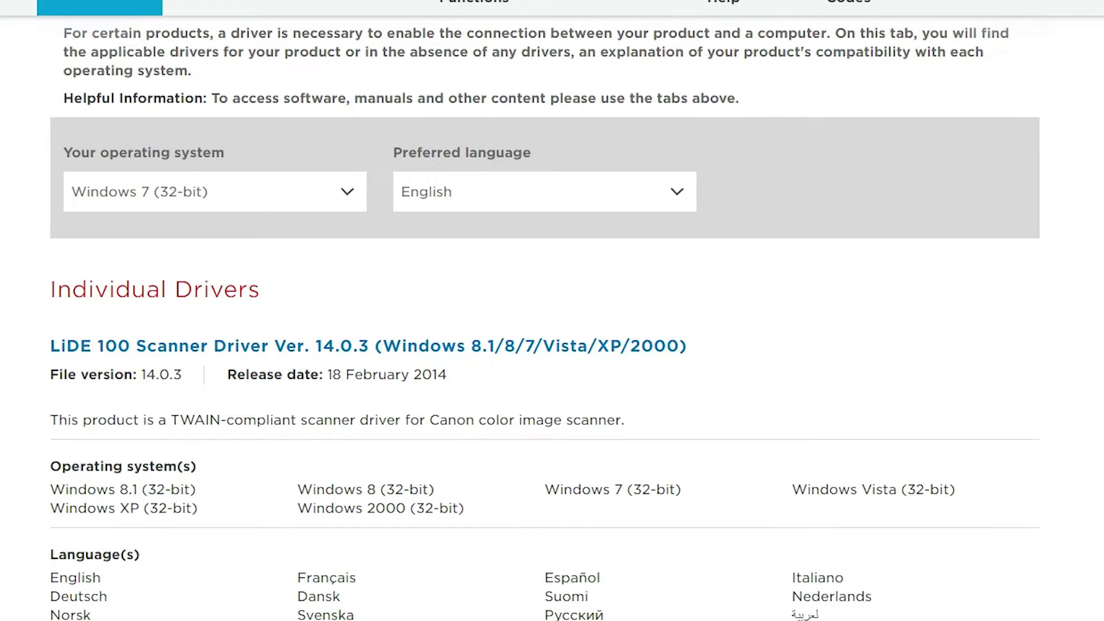
scroll(352, 446, "down", 4)
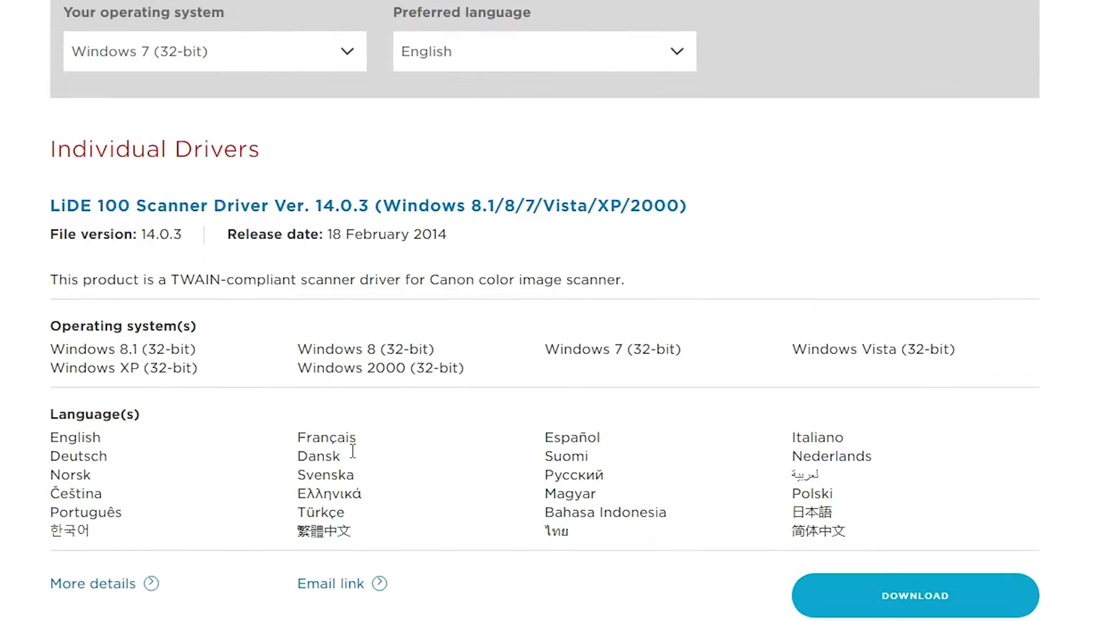
scroll(895, 596, "down", 1)
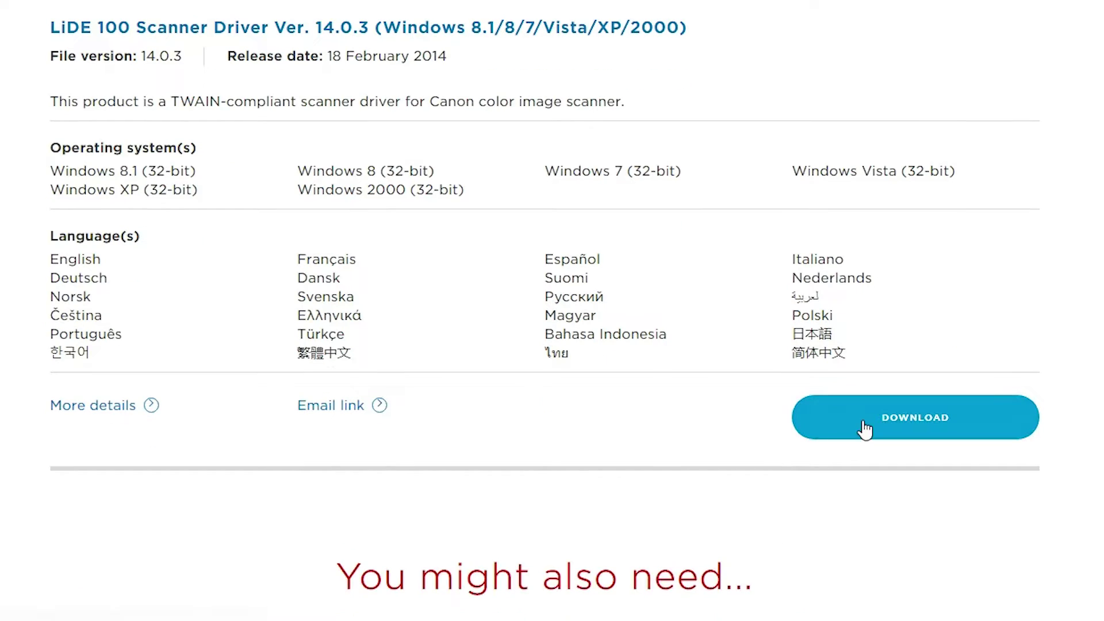
Download lide100win1403ea24.exe after accepting the licence, and show it in the Downloads folder.
left_click(846, 417)
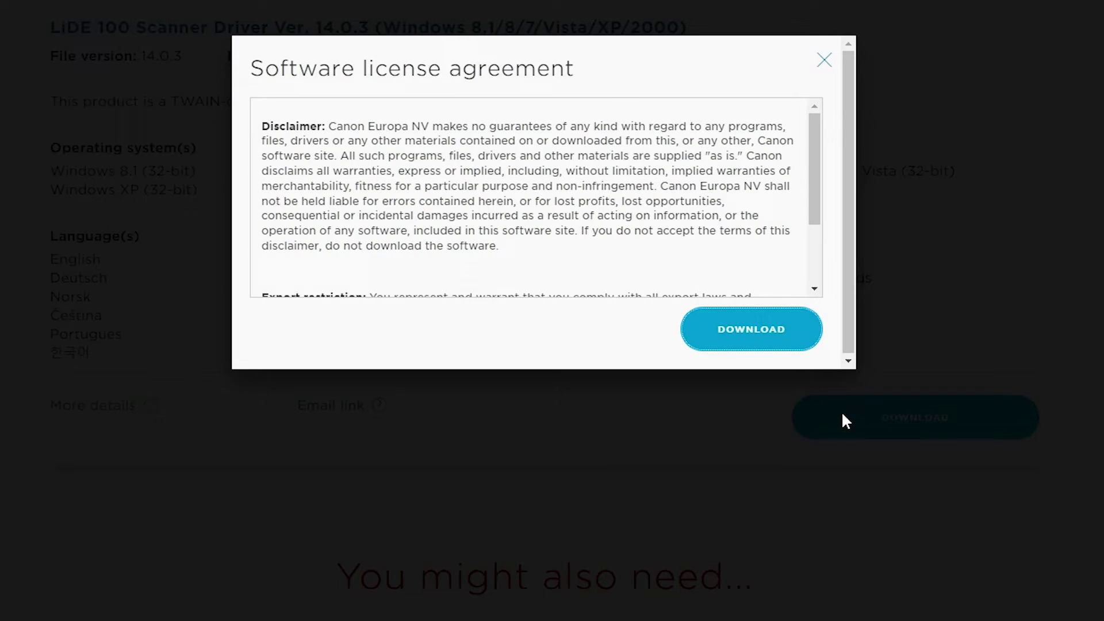
left_click(757, 336)
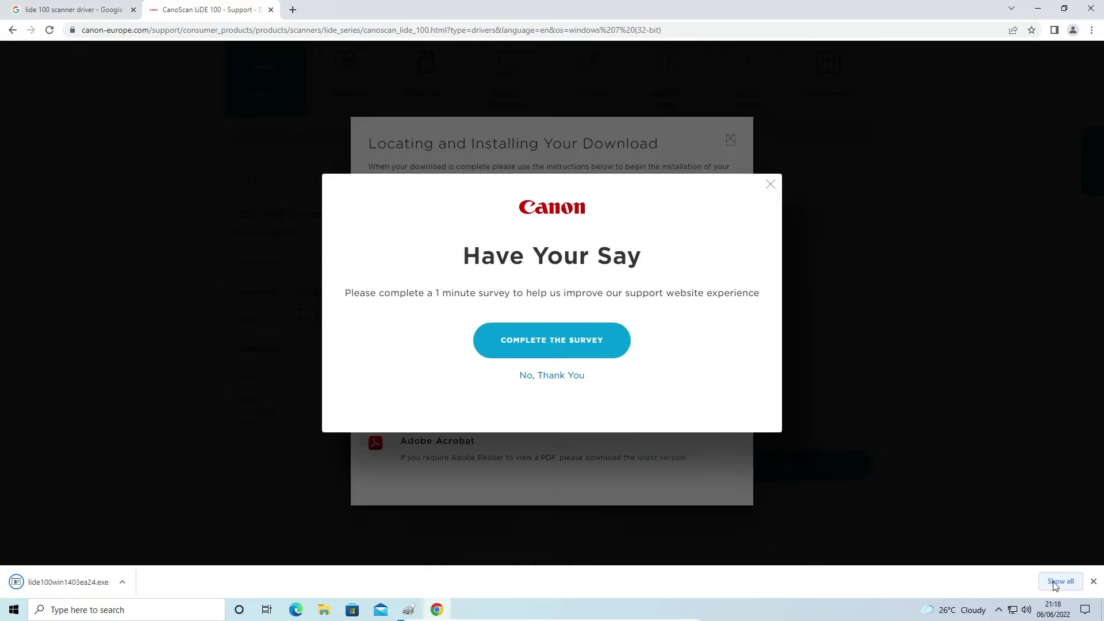
left_click(1060, 582)
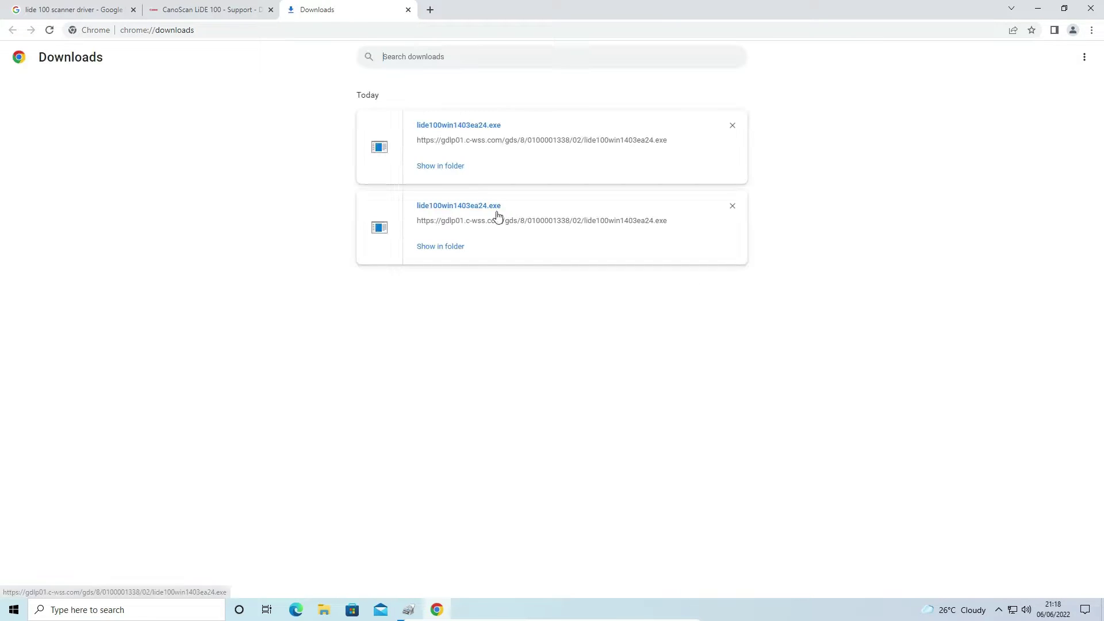
left_click(456, 171)
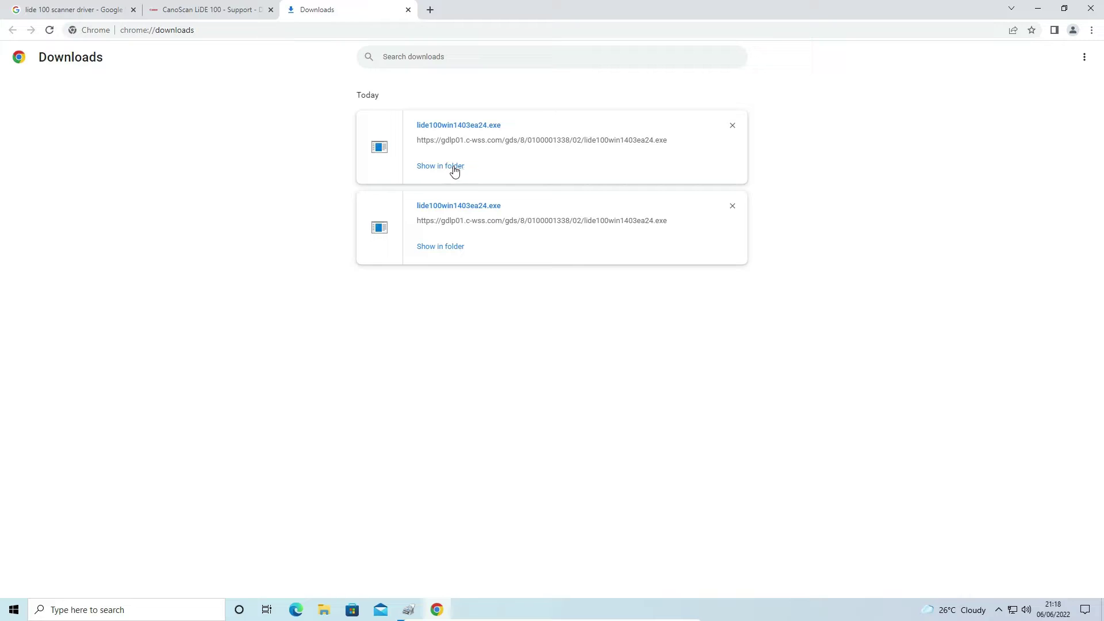
left_click(1041, 10)
Drag lide100win1403ea24.exe from Downloads onto the desktop and close the Explorer window.
left_click(1039, 9)
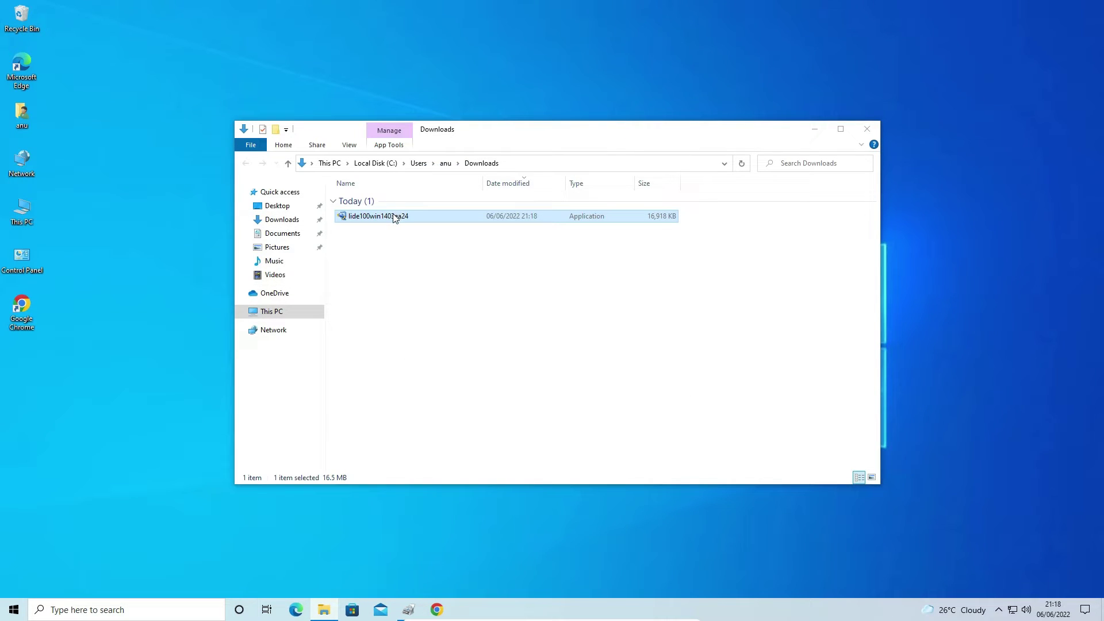
left_click_drag(395, 216, 23, 361)
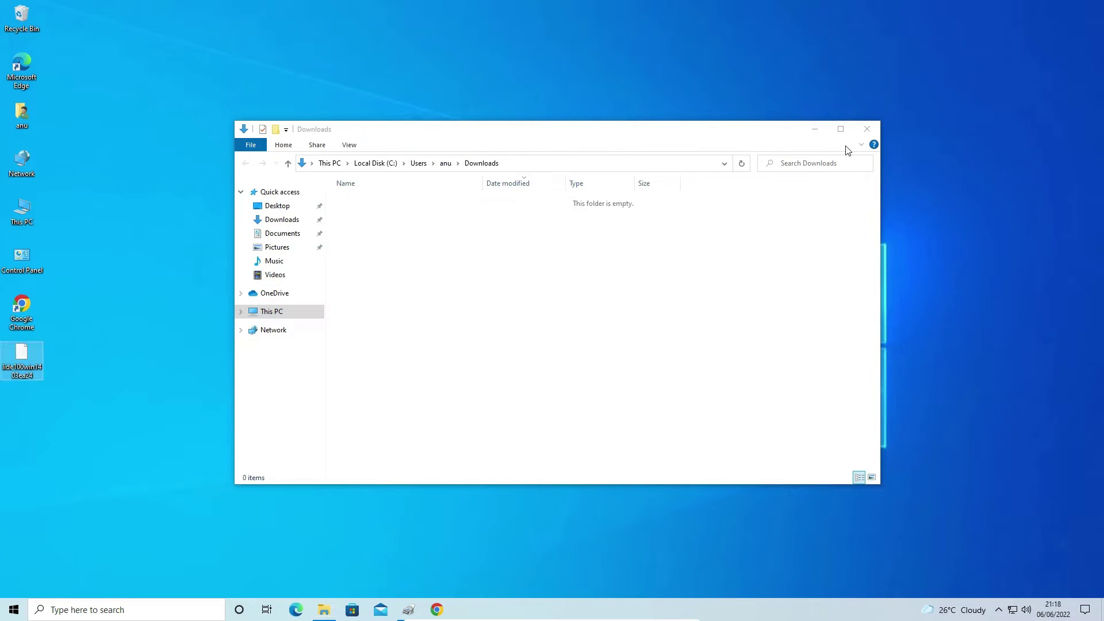
left_click(869, 131)
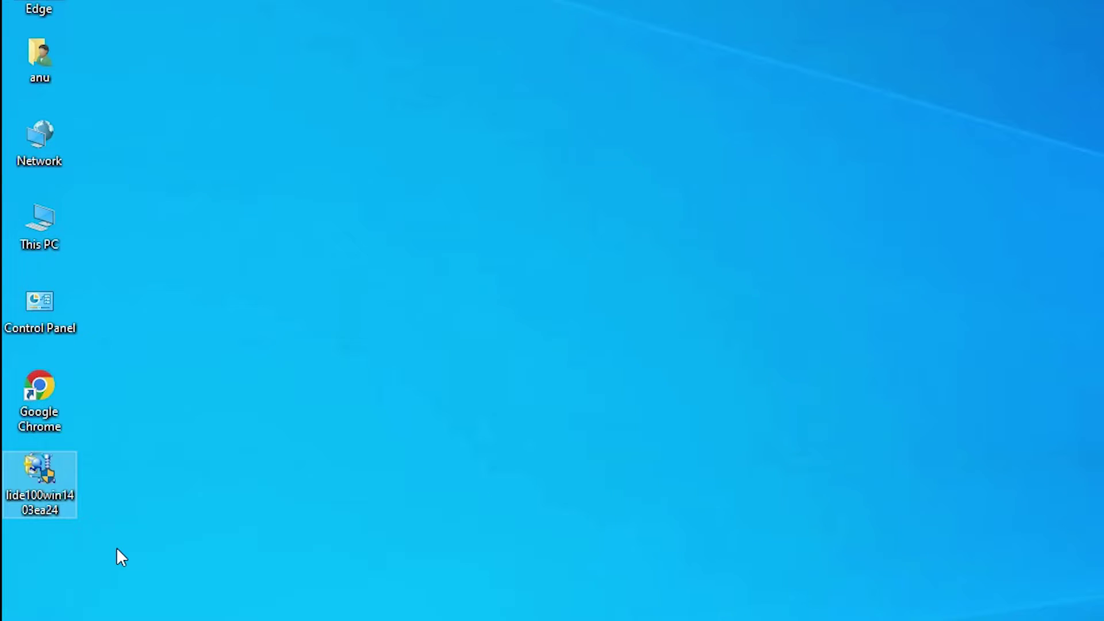
Extract the lide100win1403ea24 installer with WinRAR into a folder on the desktop.
right_click(50, 489)
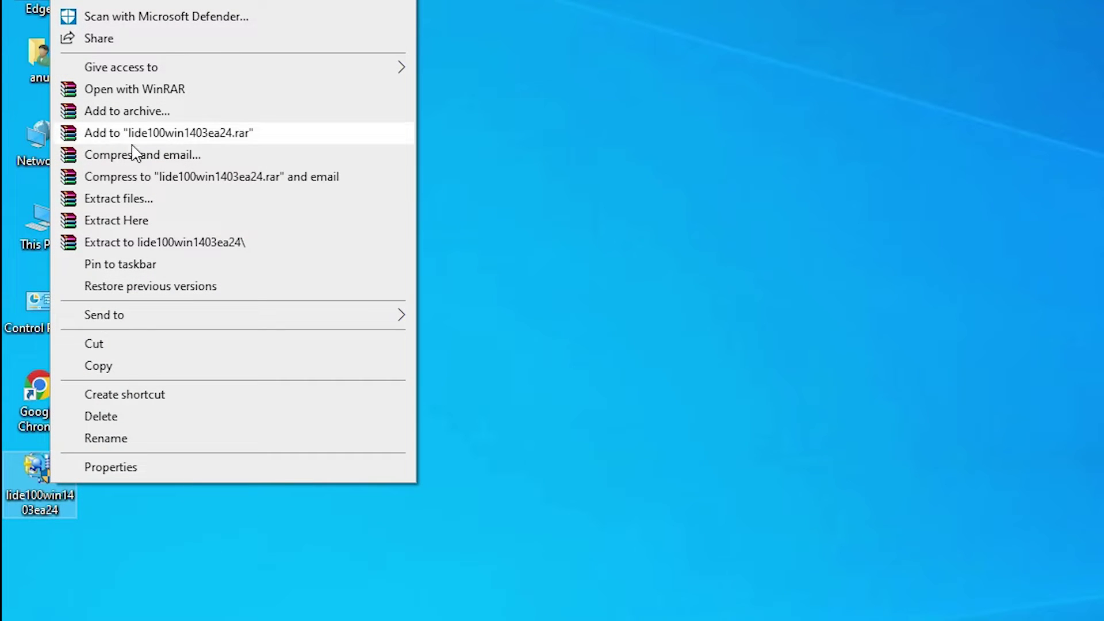
left_click(123, 197)
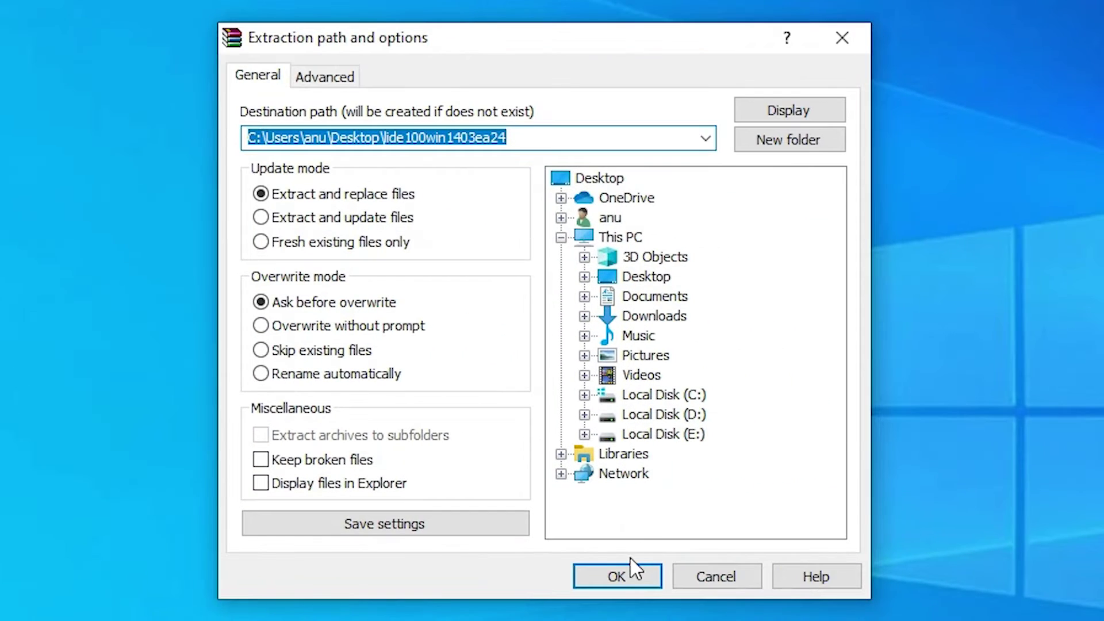
left_click(1004, 587)
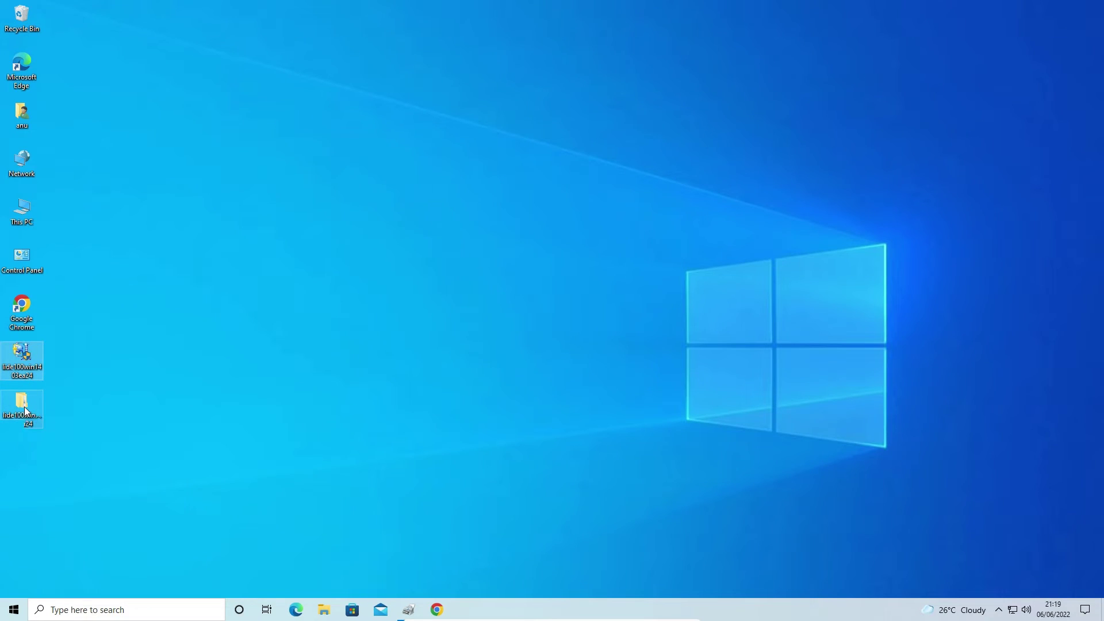
Open lide100win1403ea24\lide100win1403ea24\Driver to check its contents, go back, and close the window.
left_click(25, 410)
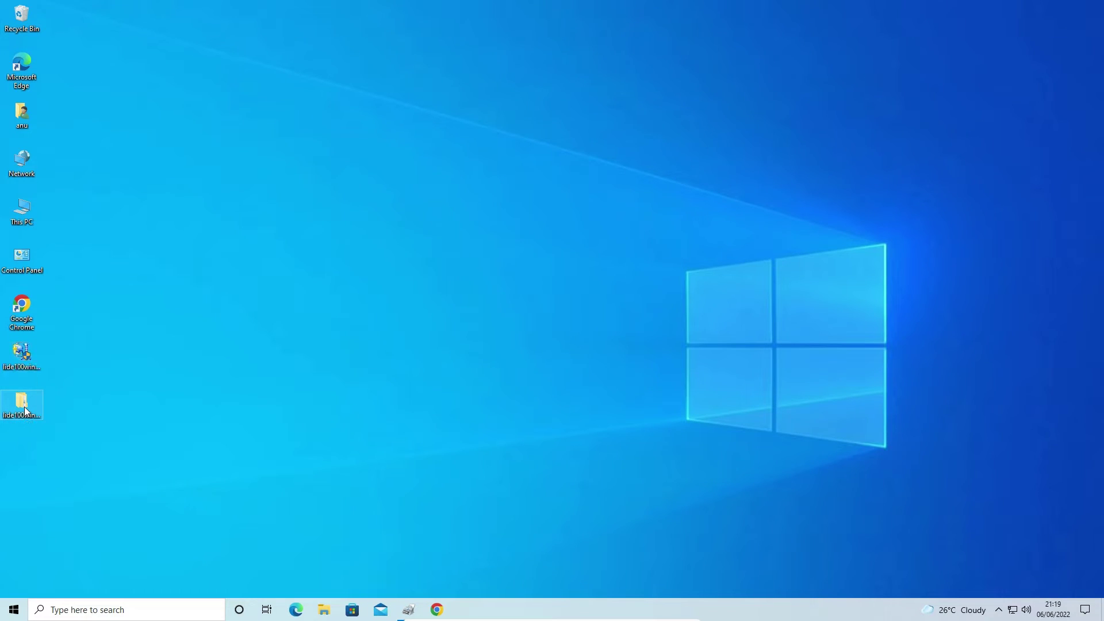
double_click(24, 410)
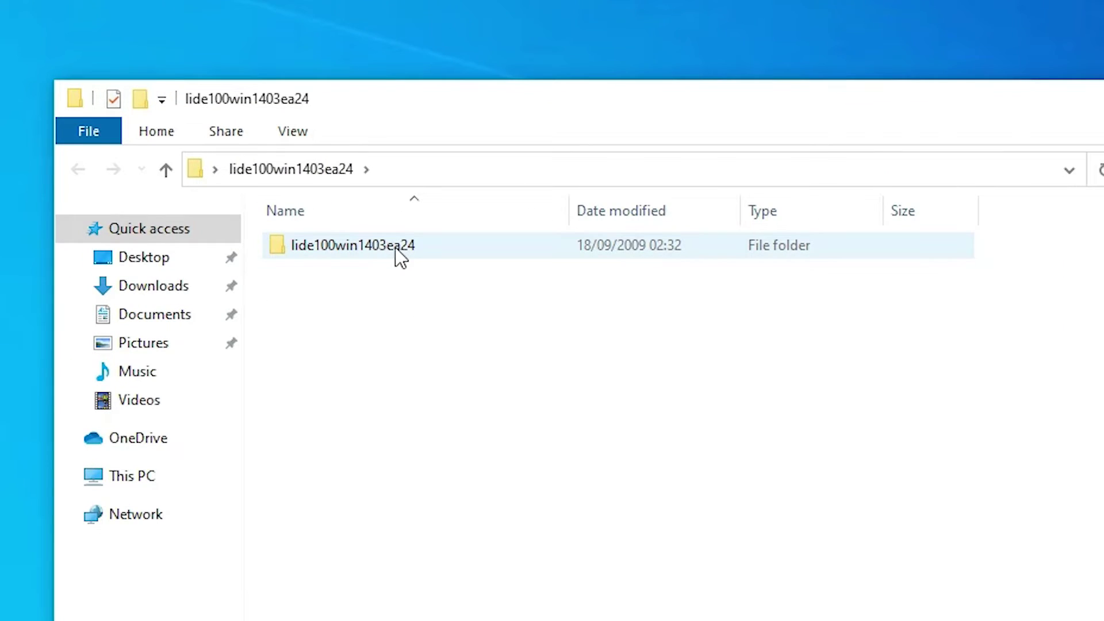
double_click(383, 253)
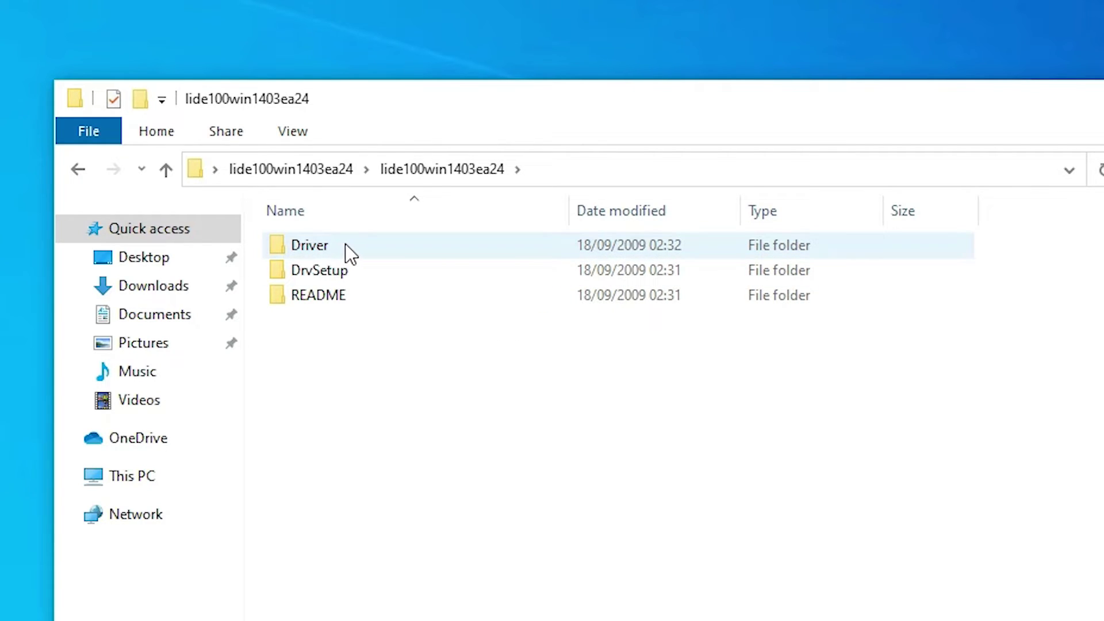
double_click(350, 252)
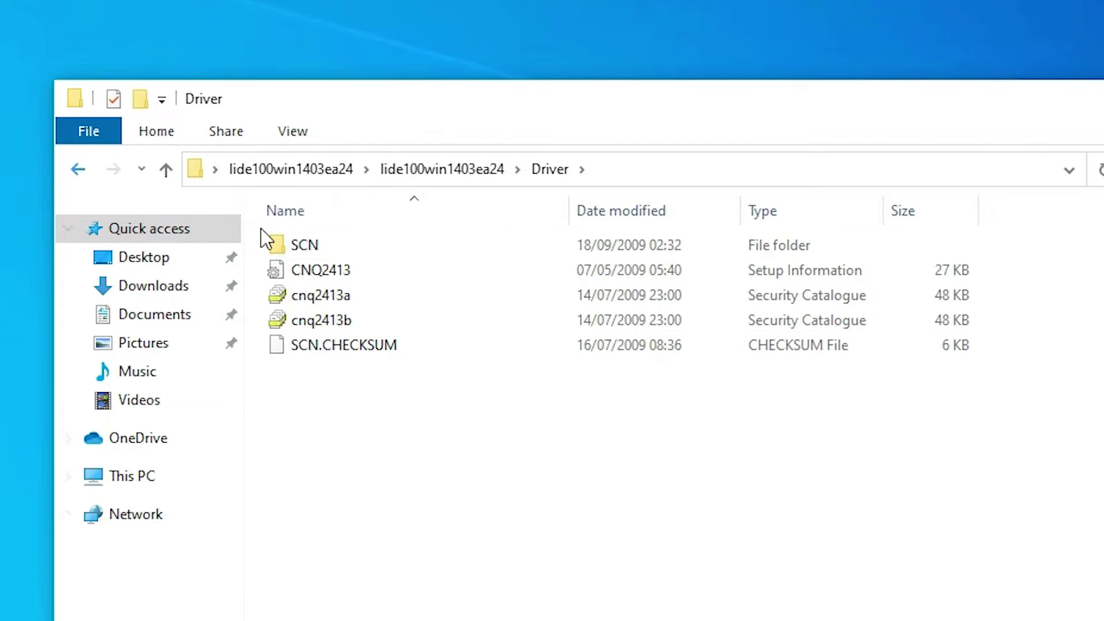
left_click(84, 167)
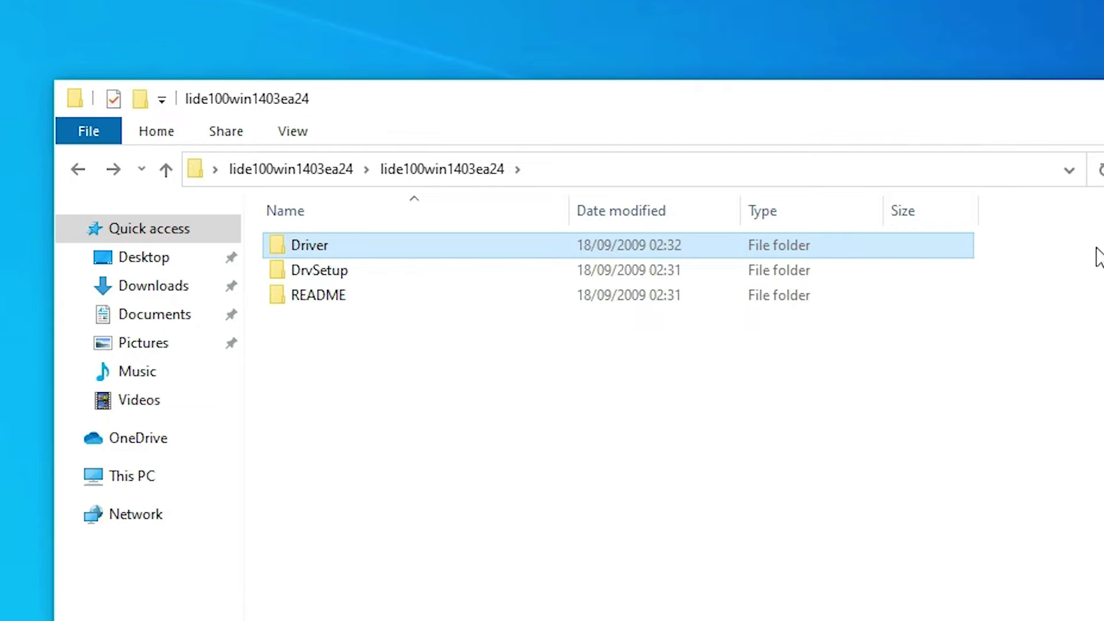
left_click(1098, 86)
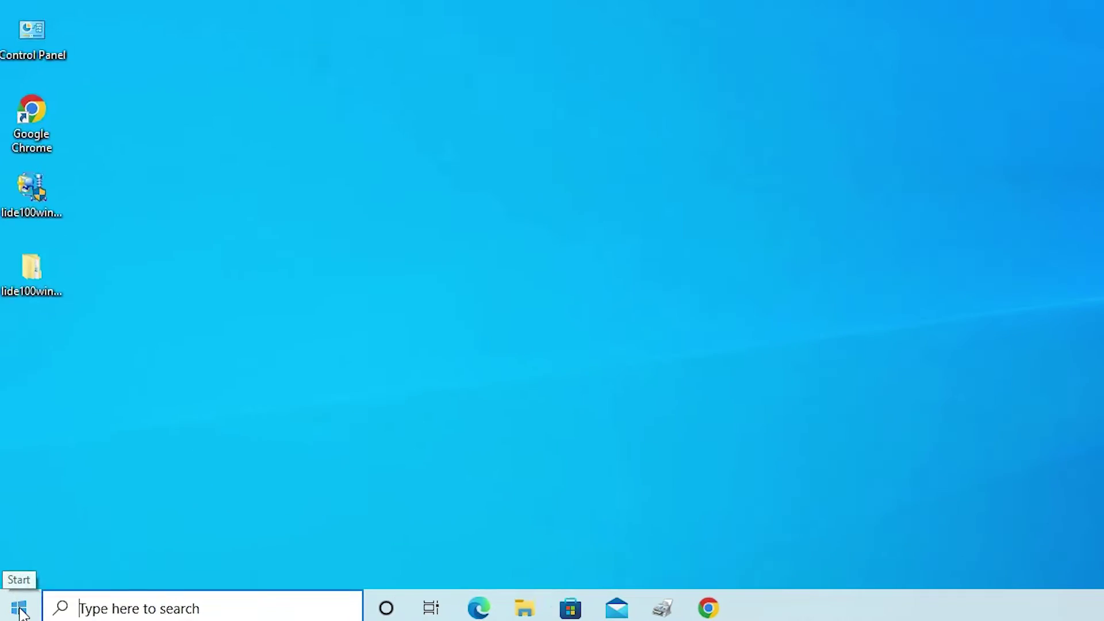
Open Device Manager through Control Panel, found by searching 'con' in Start, and minimise Control Panel.
left_click(14, 611)
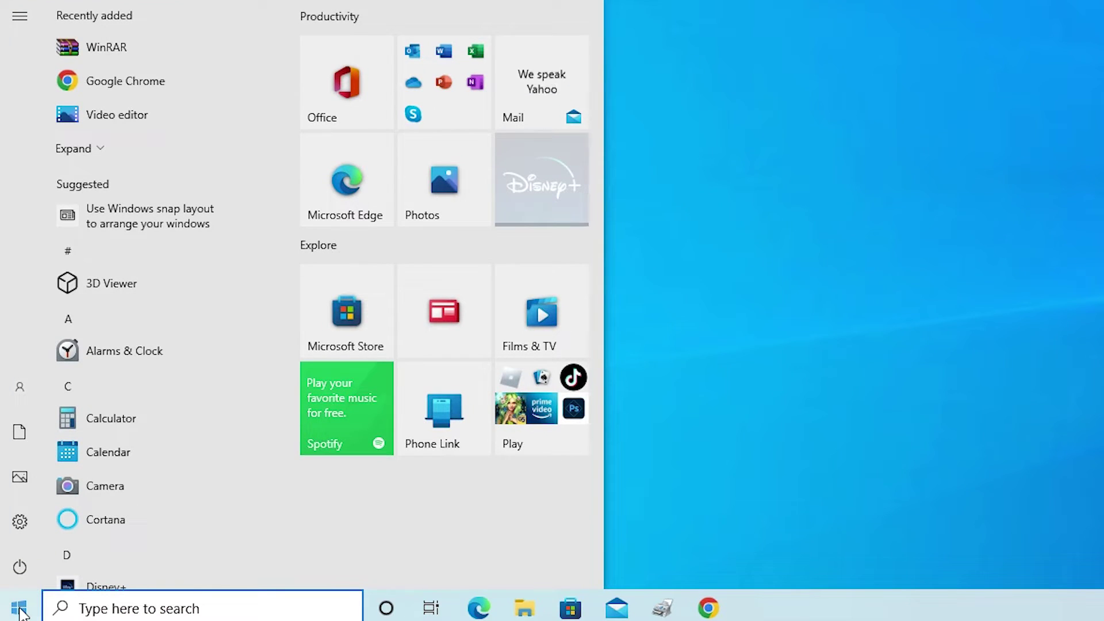
type("con")
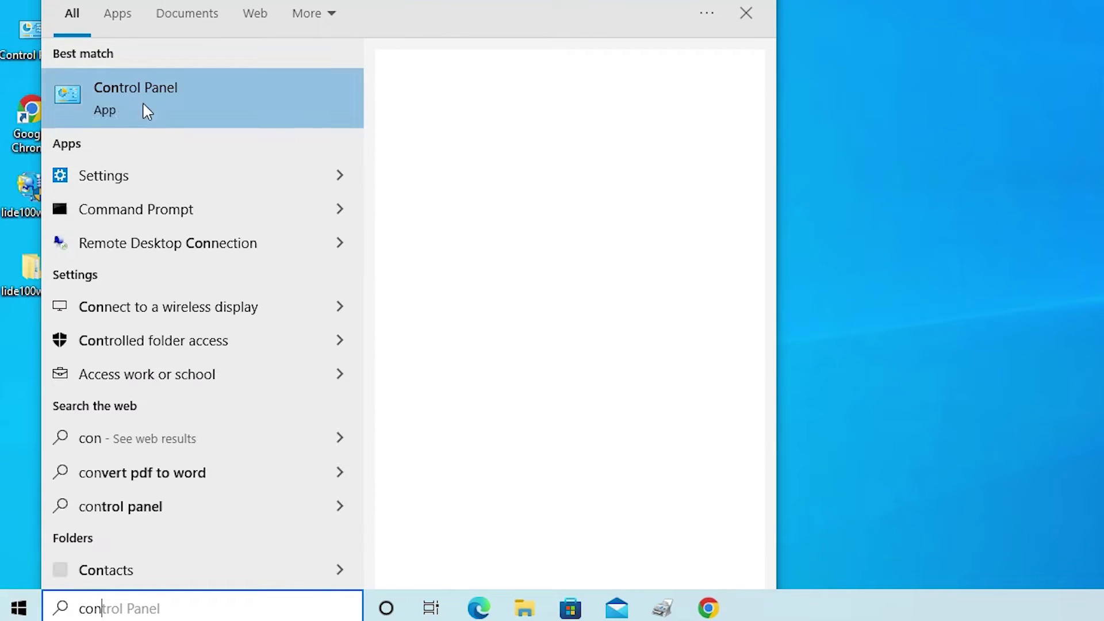
left_click(142, 96)
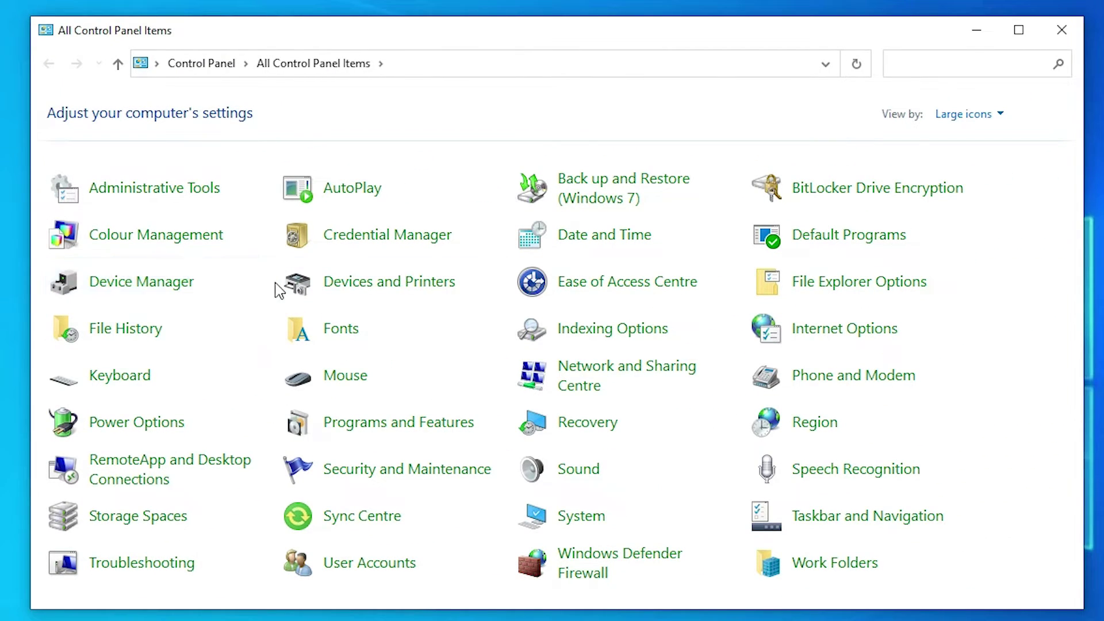
left_click(169, 293)
left_click(943, 55)
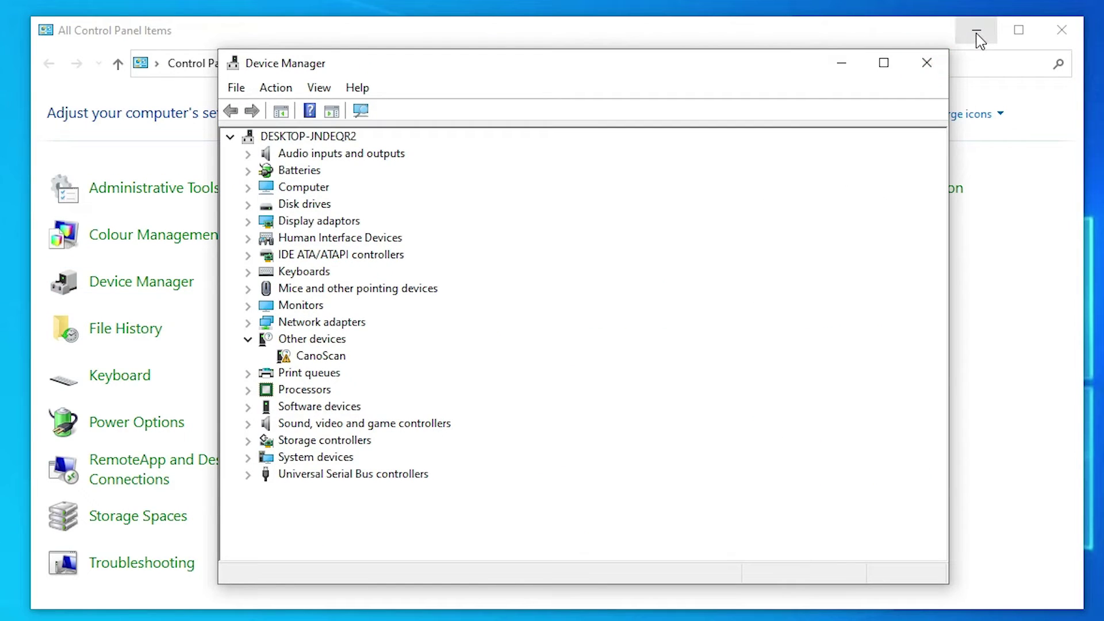
left_click(977, 33)
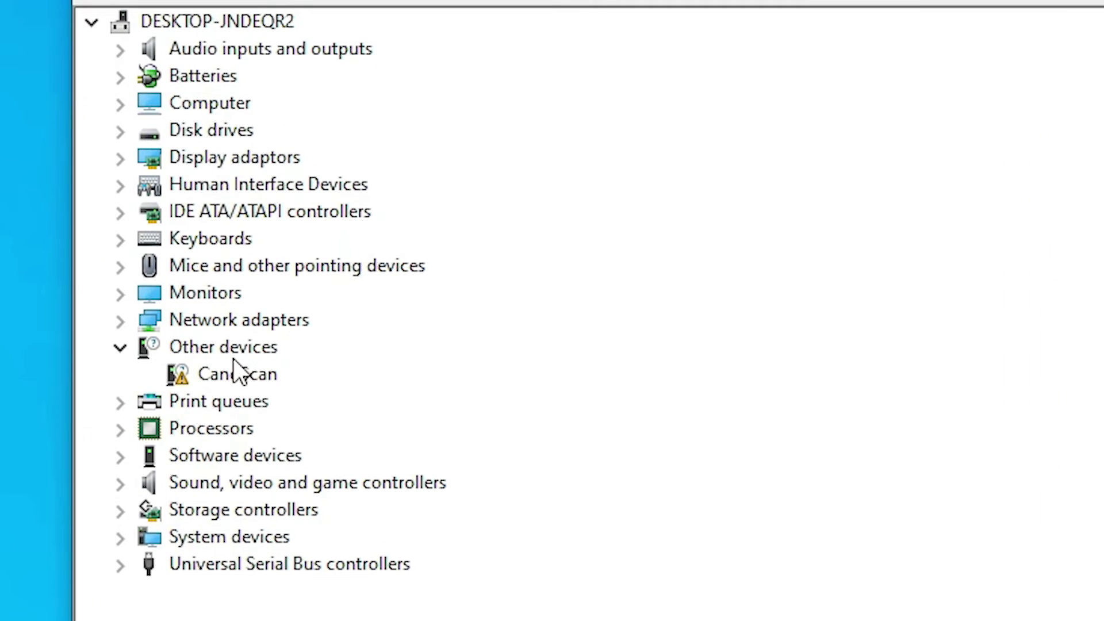
Expand Other devices and right-click the unrecognised CanoScan entry.
left_click(254, 352)
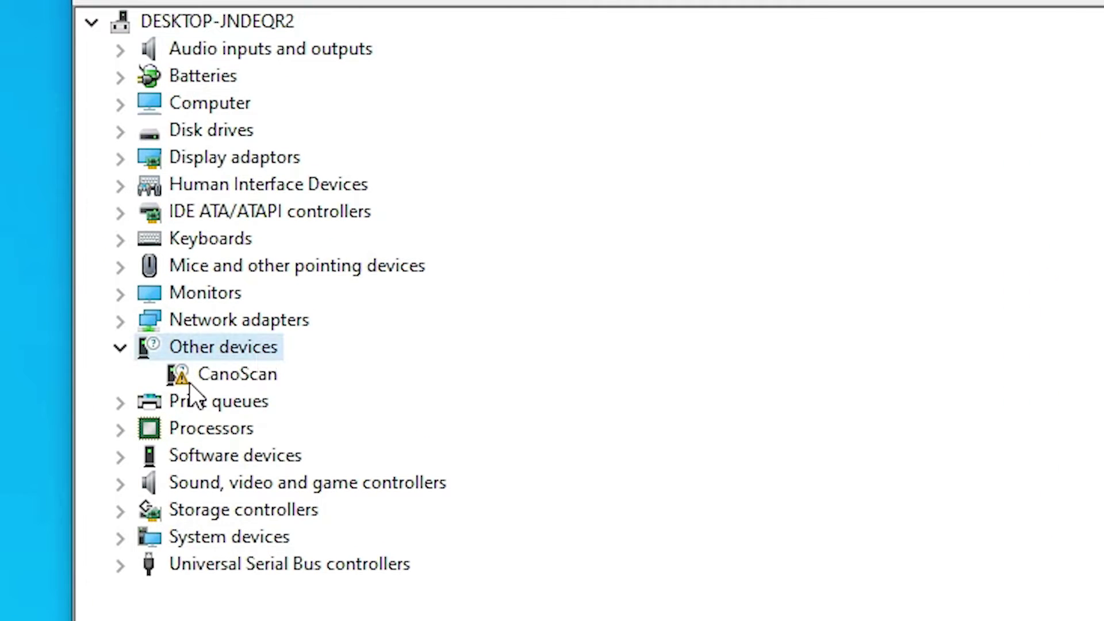
left_click(230, 376)
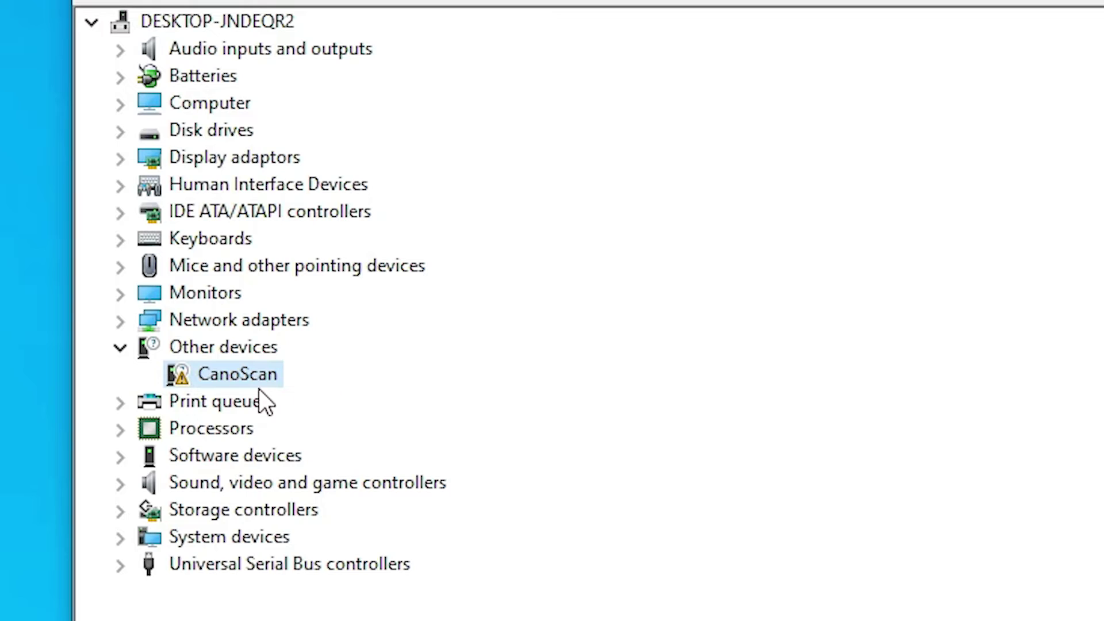
right_click(229, 378)
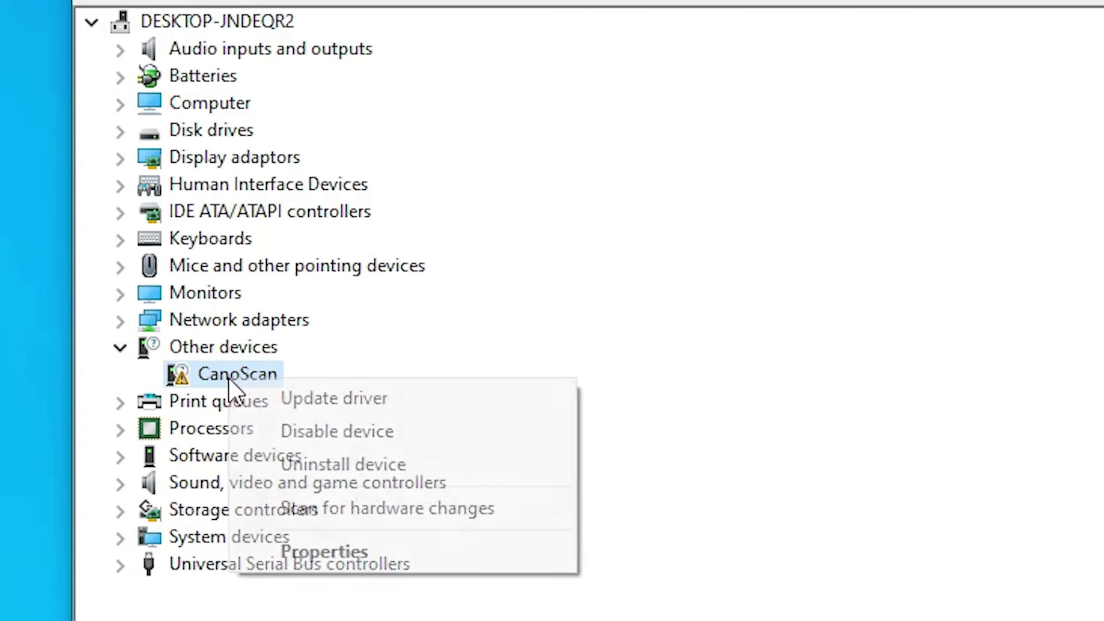
Start Update driver for CanoScan, choosing to browse the computer for the driver.
left_click(316, 397)
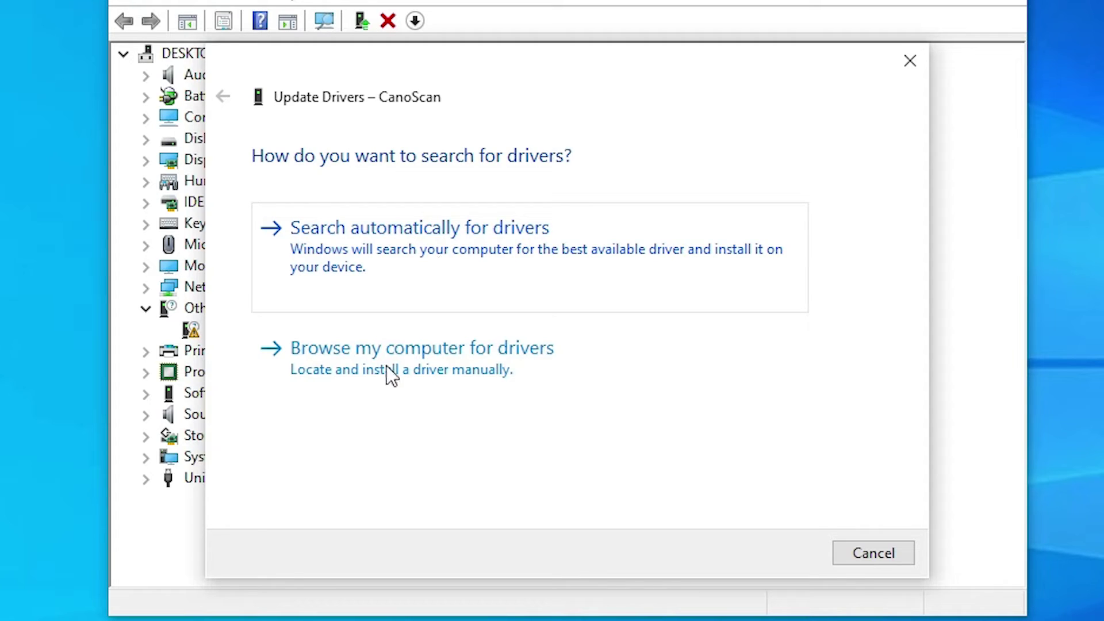
left_click(554, 363)
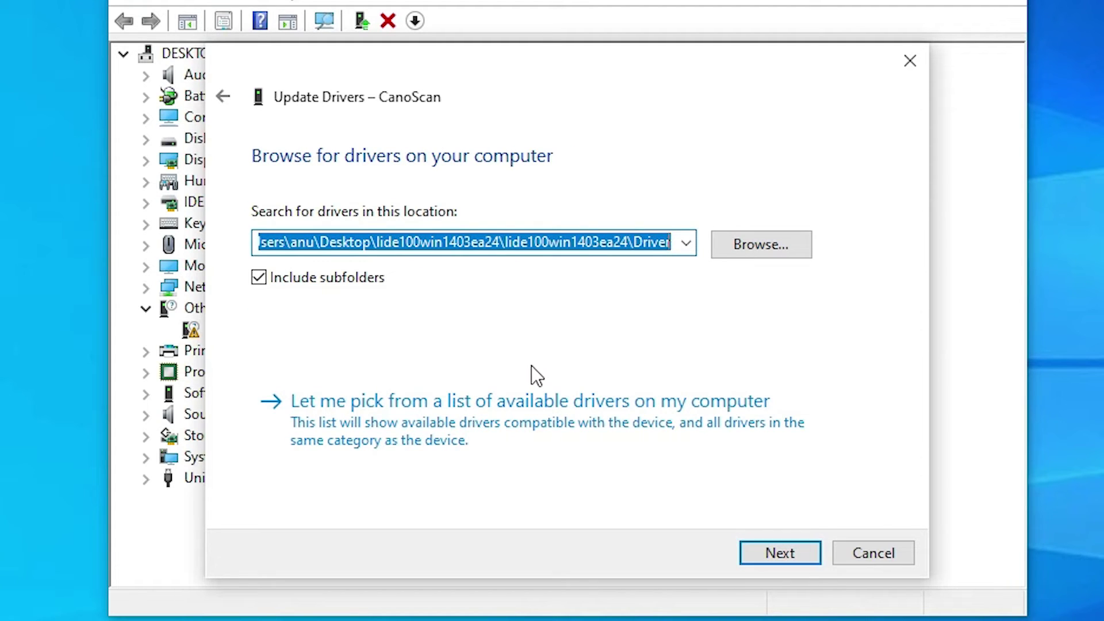
left_click(752, 248)
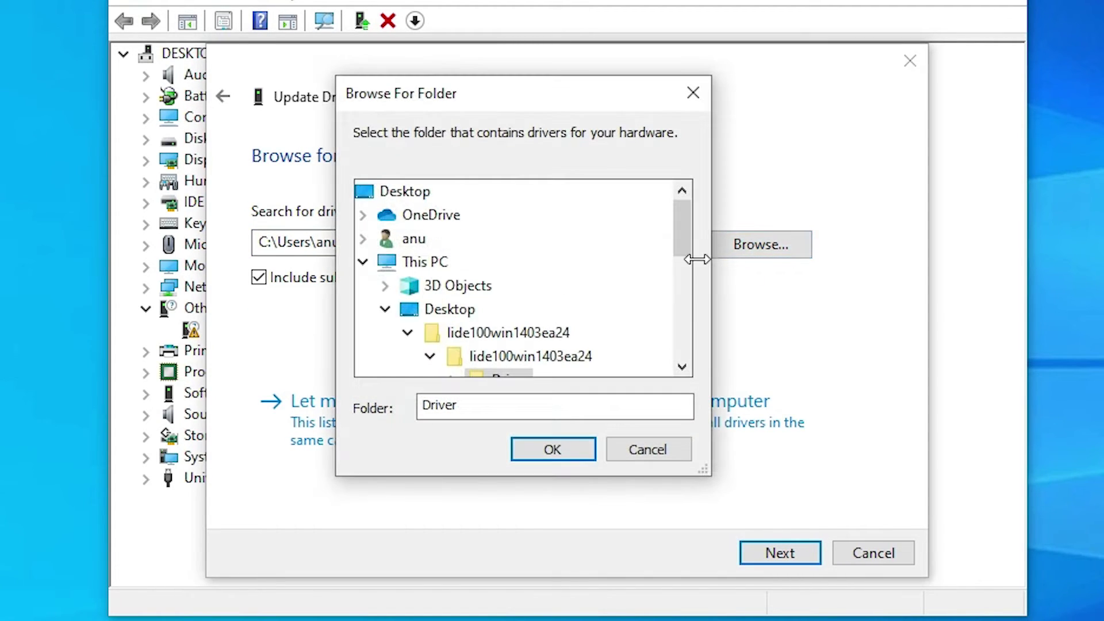
Select Desktop\lide100win1403ea24\lide100win1403ea24\Driver as the driver search folder and confirm.
left_click(415, 194)
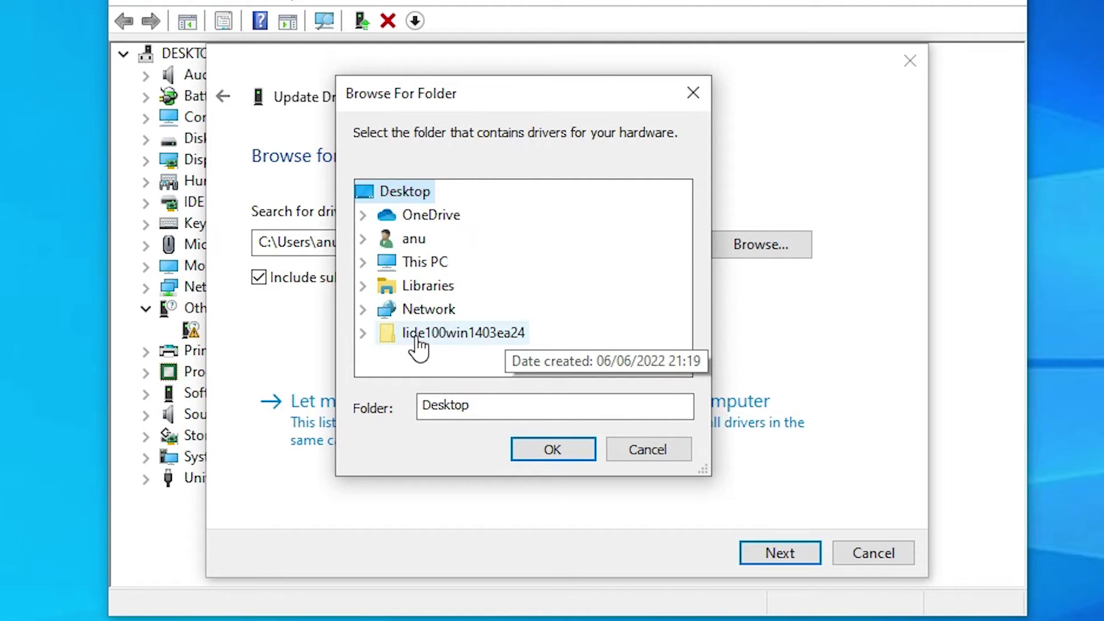
left_click(458, 345)
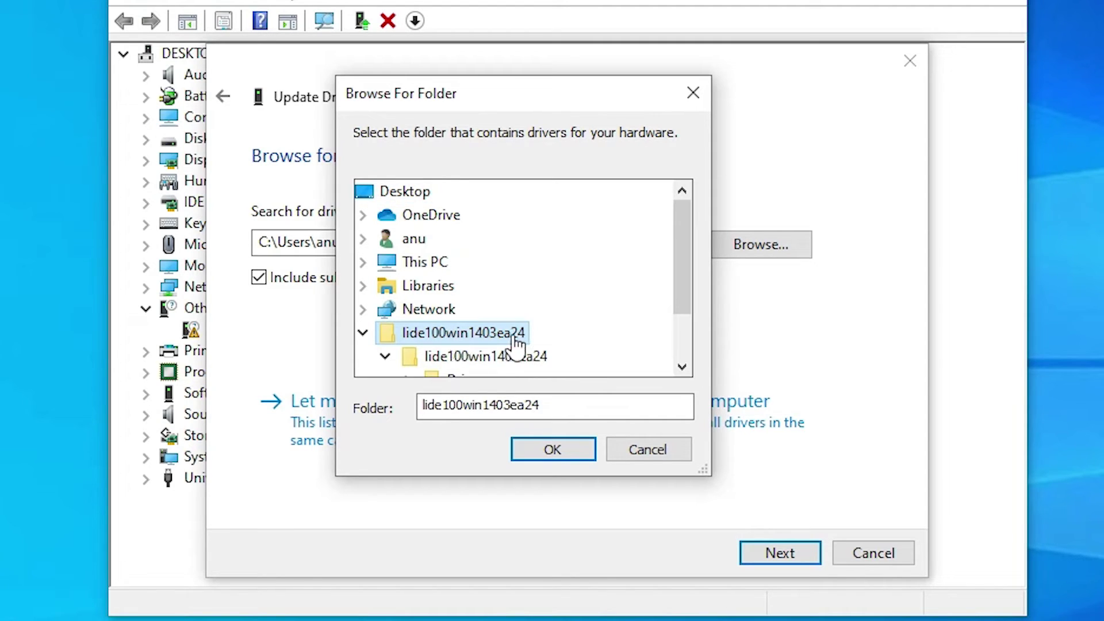
scroll(515, 344, "down", 1)
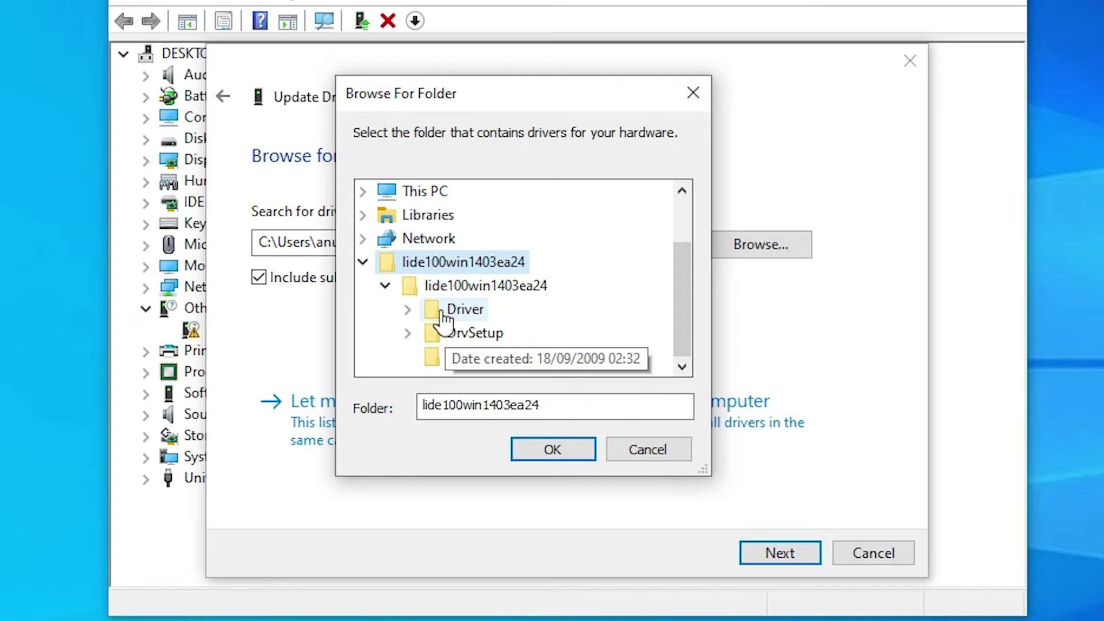
left_click(489, 294)
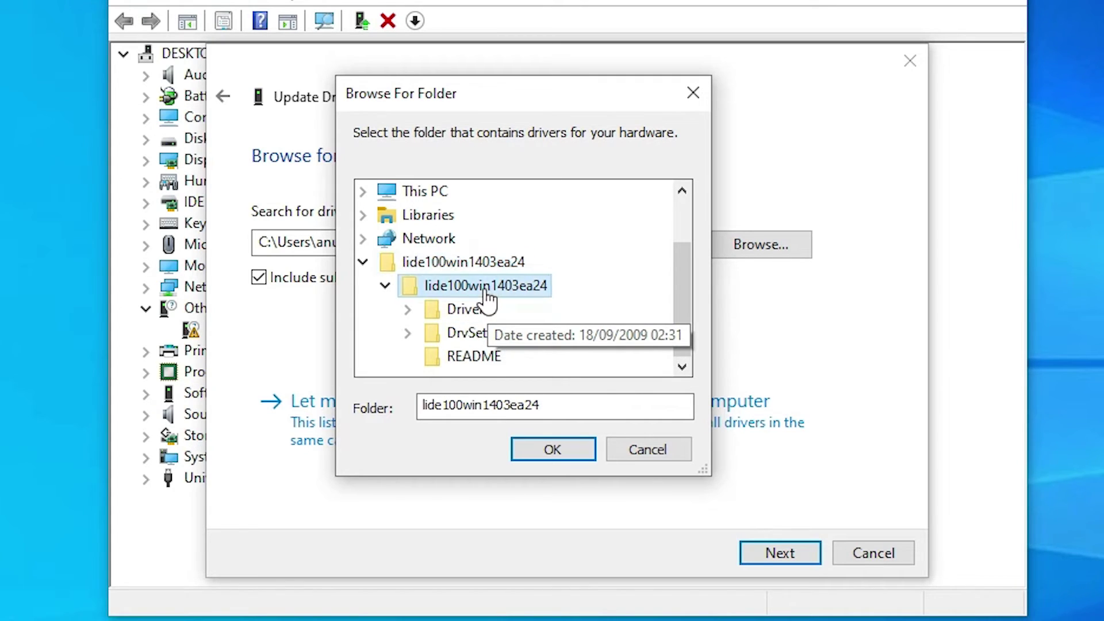
left_click(460, 317)
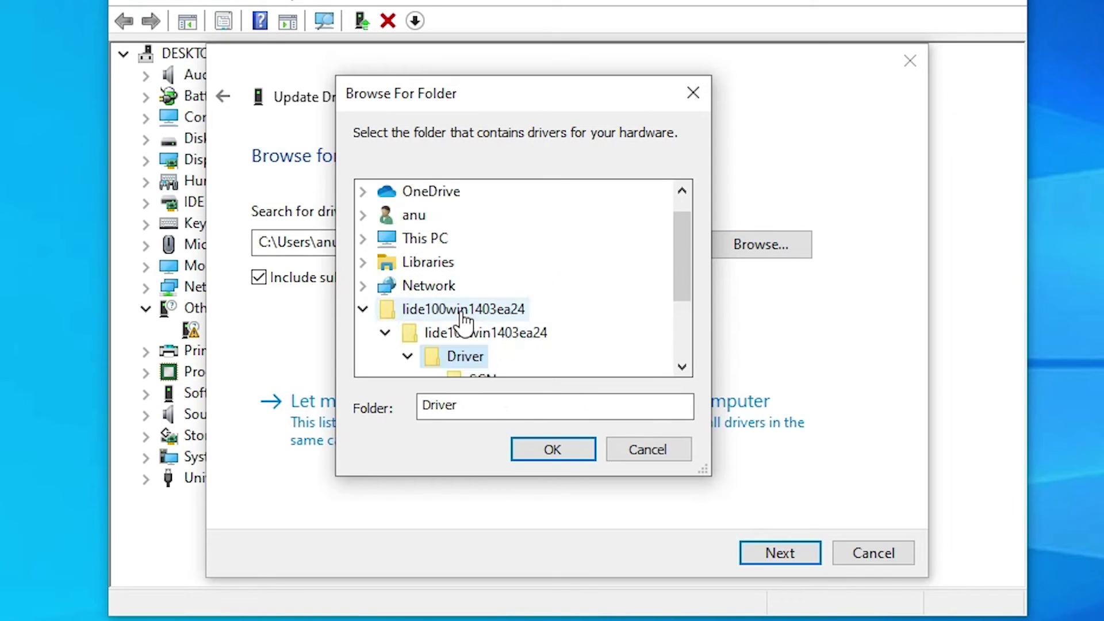
left_click(585, 454)
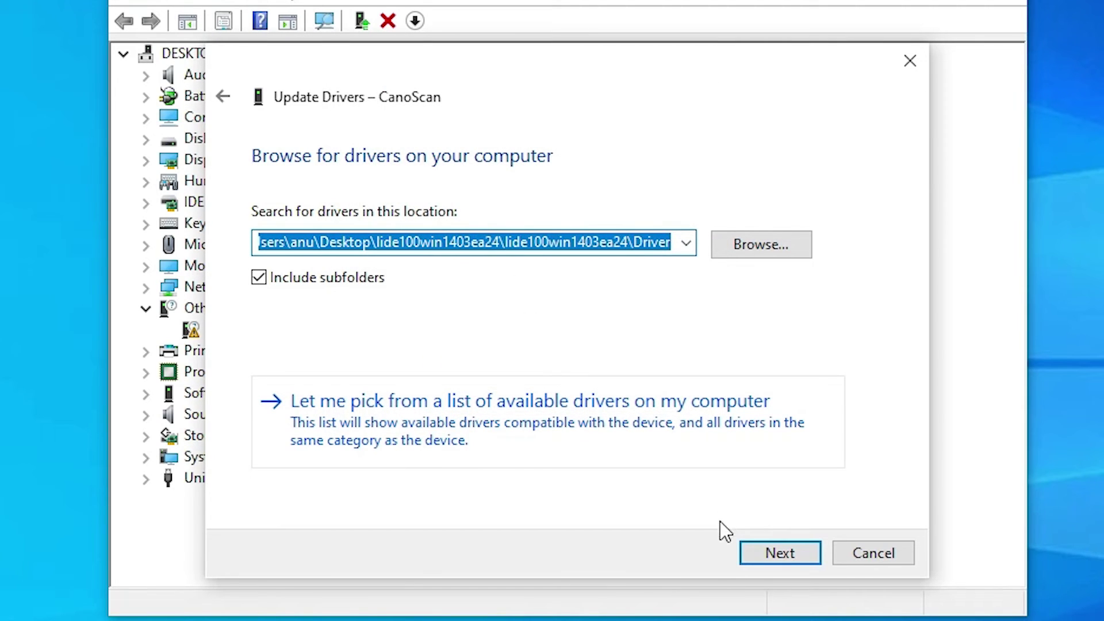
Install the CanoScan LiDE 100 driver from the Driver folder, dismiss the success page, and close Device Manager.
left_click(777, 551)
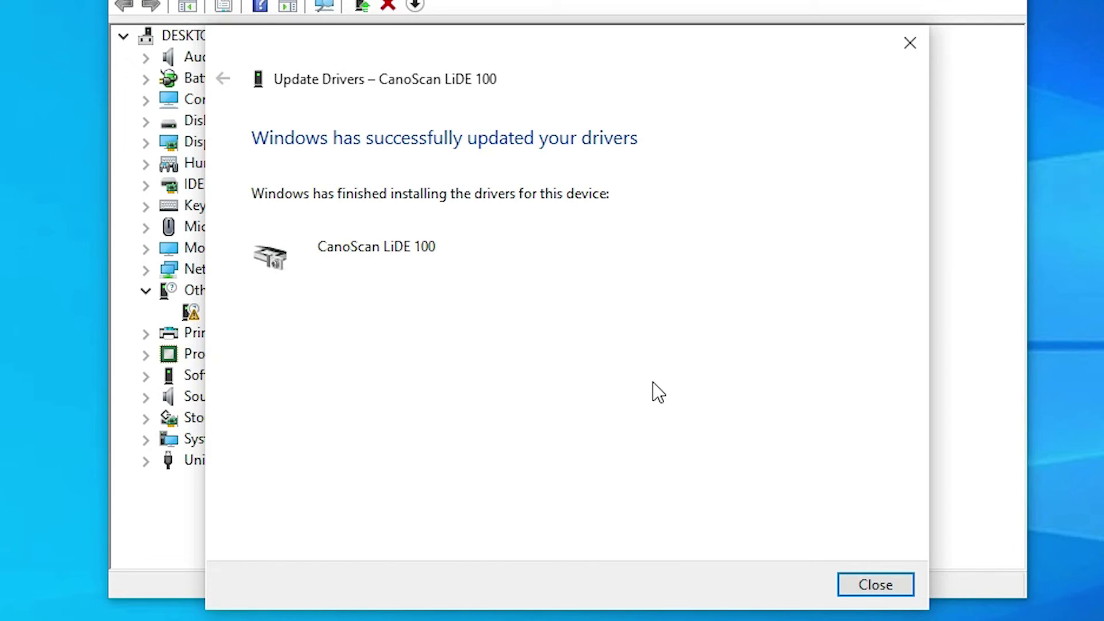
left_click(875, 590)
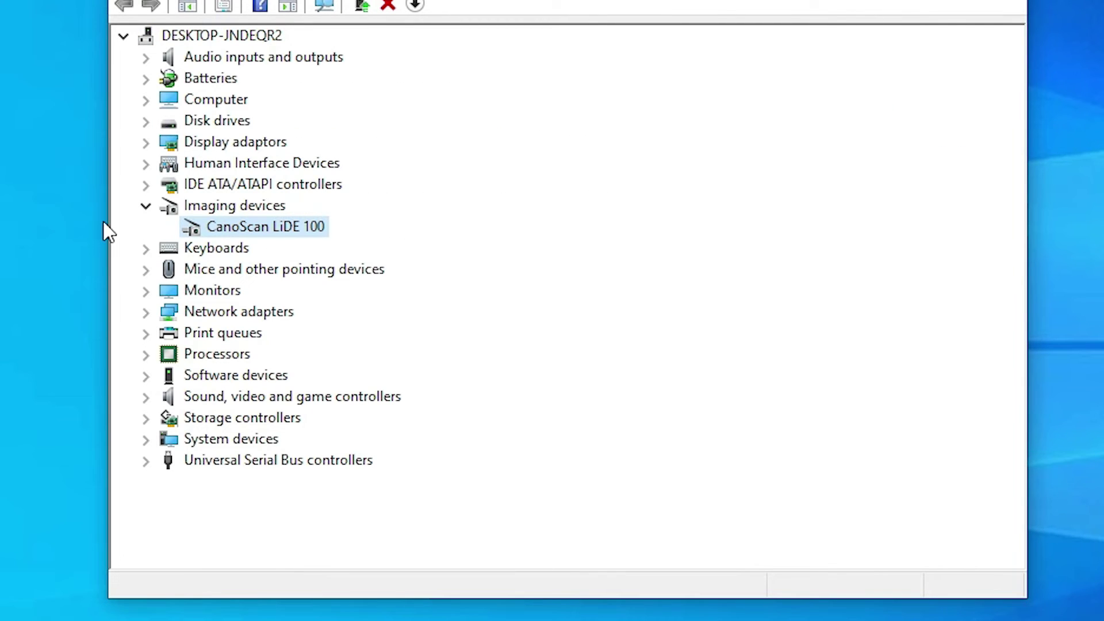
left_click(998, 38)
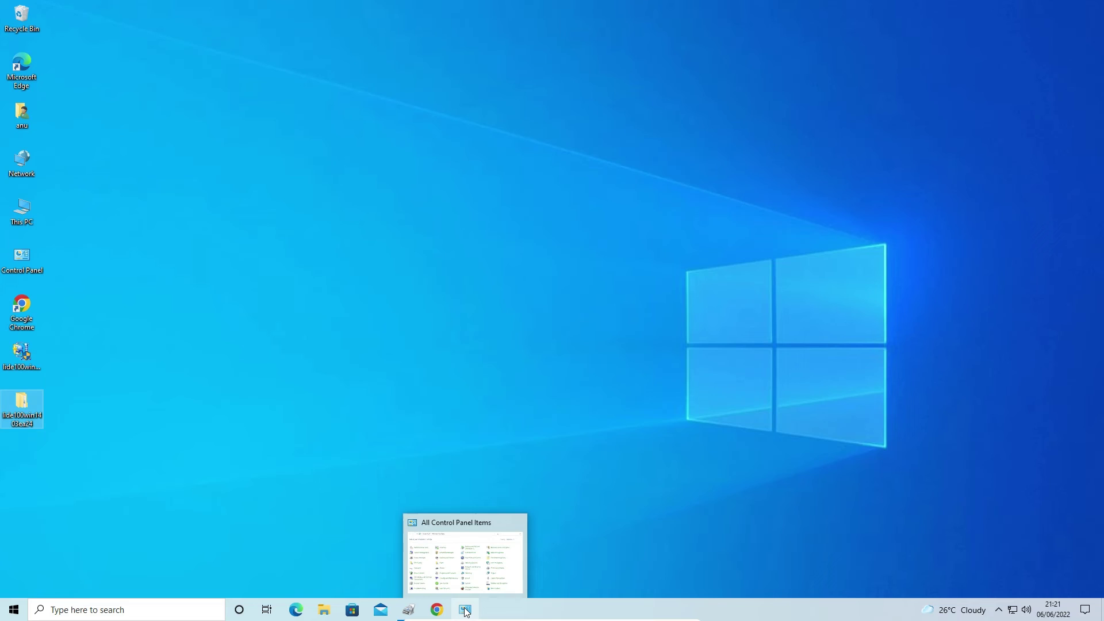
Restore Control Panel and open Devices and Printers to see CanoScan LiDE 100 listed.
left_click(465, 610)
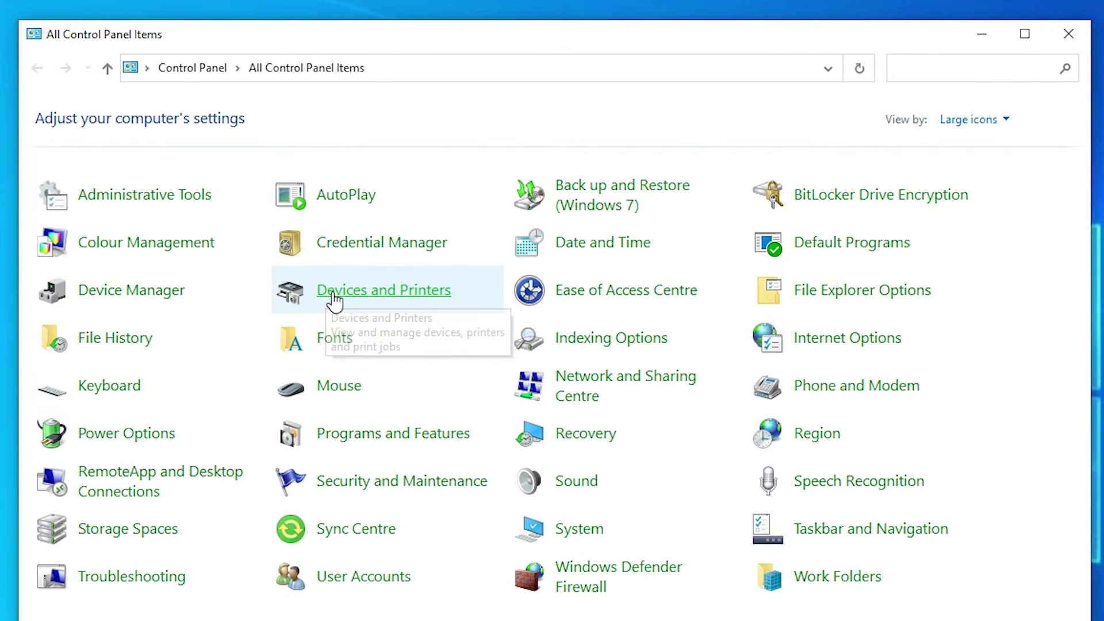
left_click(415, 305)
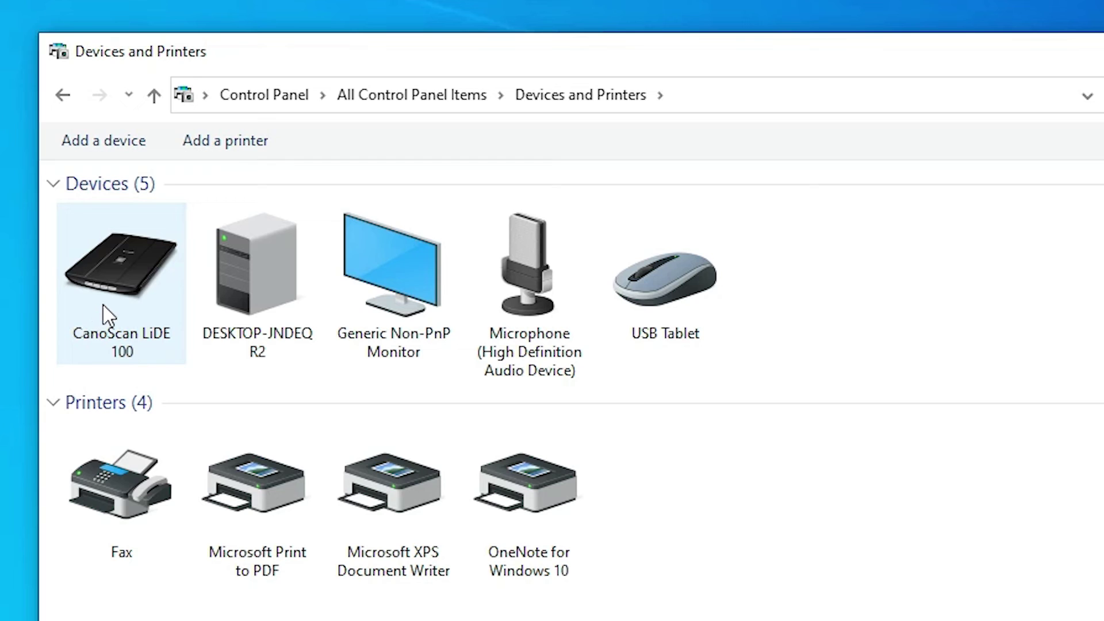
Open the CanoScan LiDE 100, start a Flatbed, Colour, 300 DPI scan, and preview the page.
double_click(82, 315)
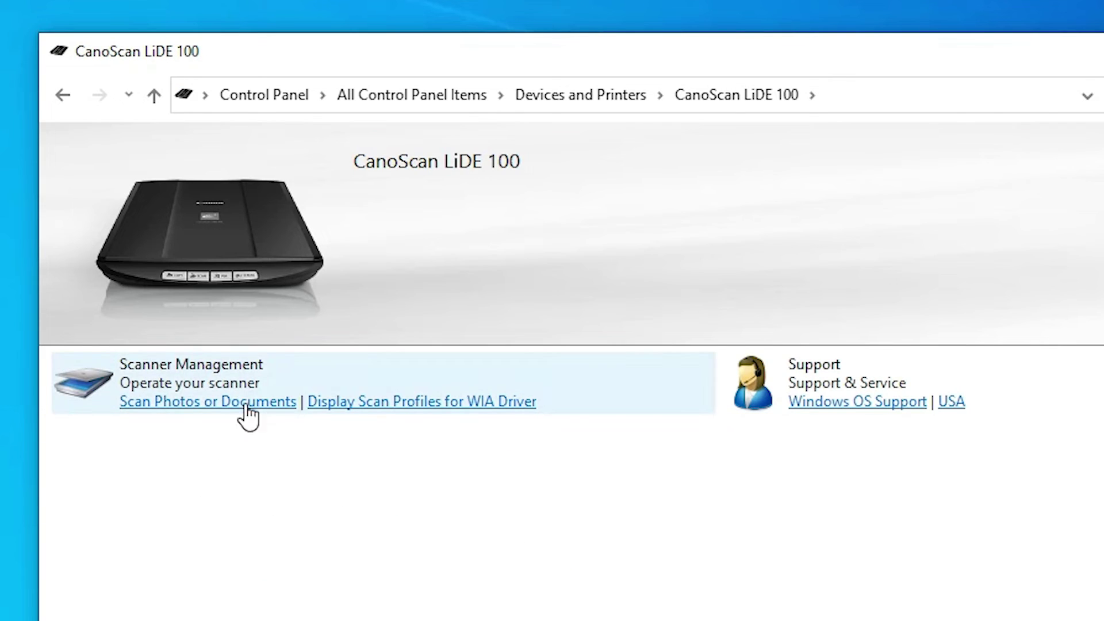
left_click(213, 402)
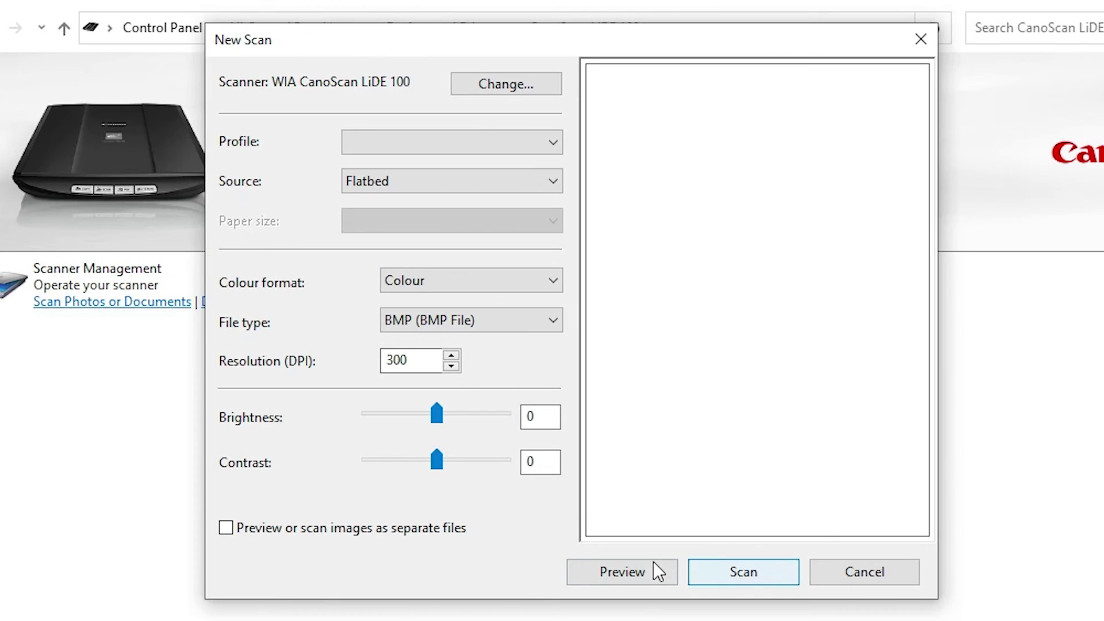
left_click(651, 563)
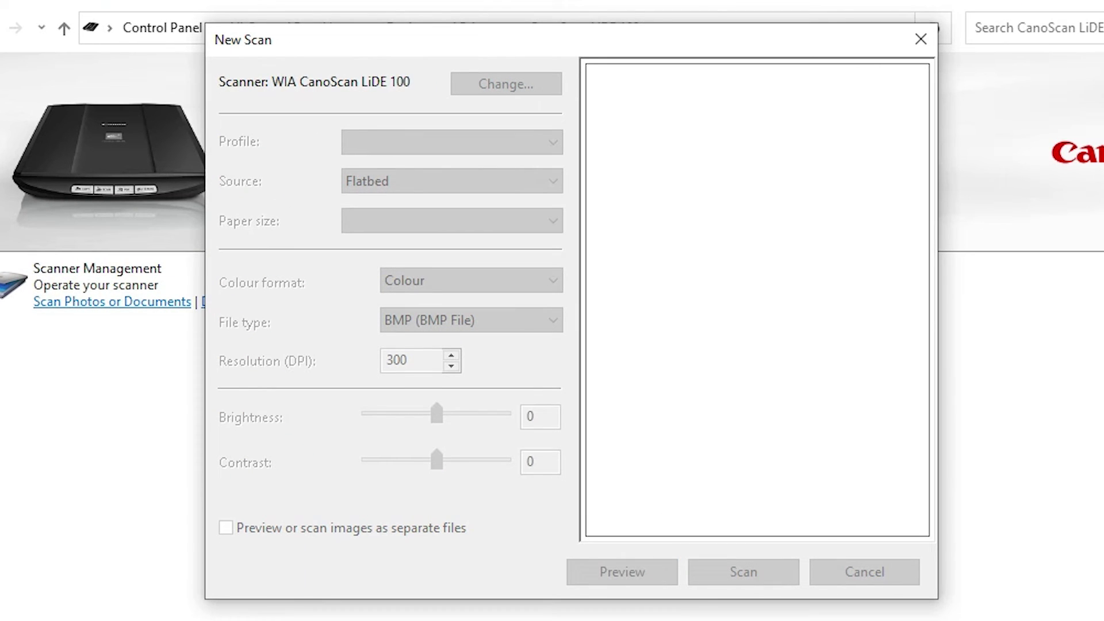